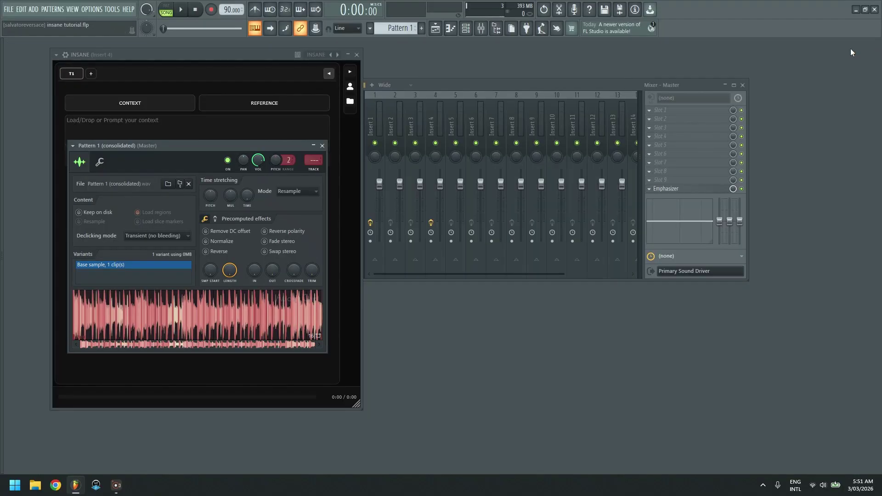
Step: Move the Pattern 1 (consolidated) sample window clear of the INSANE plugin and try loading its audio as the context
left_click_drag(191, 143, 711, 110)
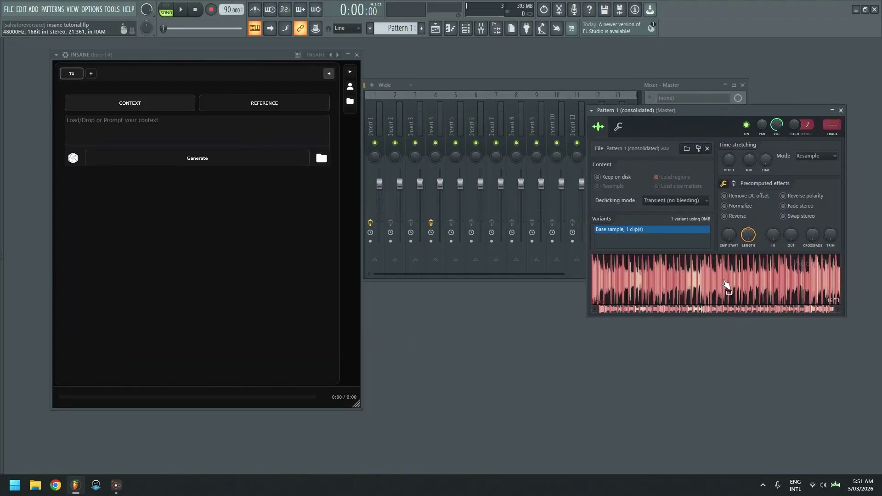
left_click_drag(724, 282, 179, 133)
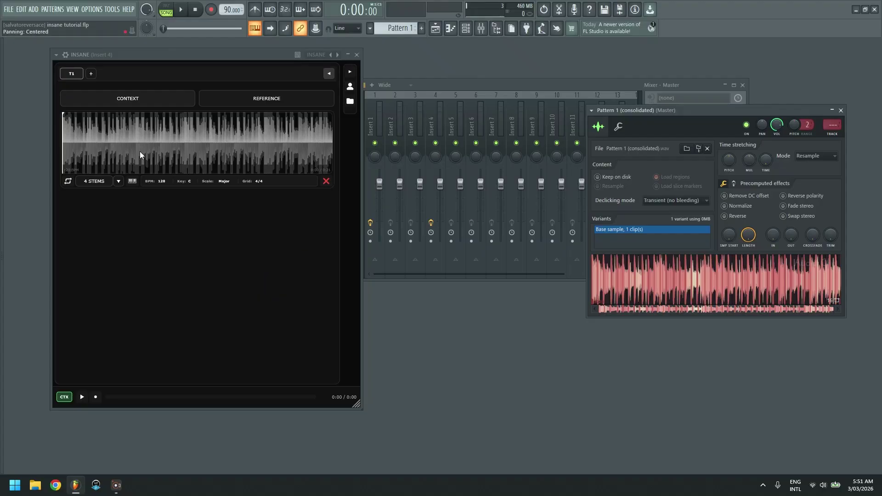
left_click(326, 181)
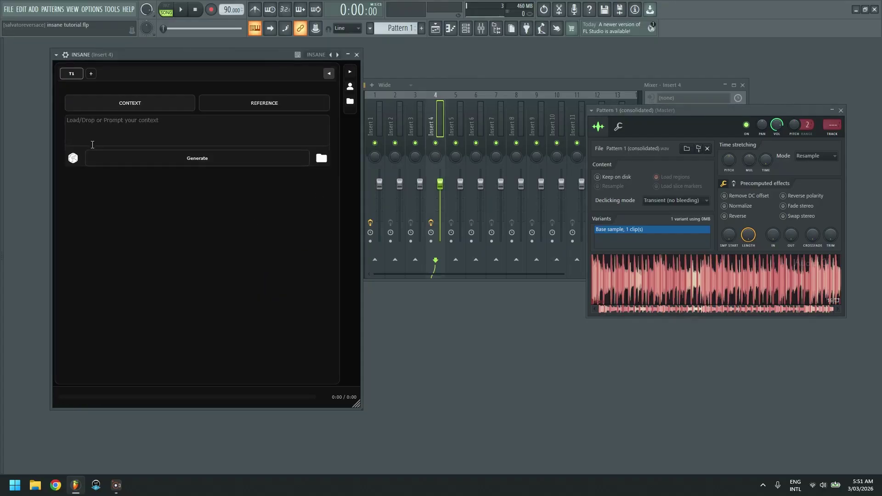
Step: Browse the Desktop's sample folder for a context audio file, and try loading the Pattern 1 (consolidated) audio instead
left_click(318, 162)
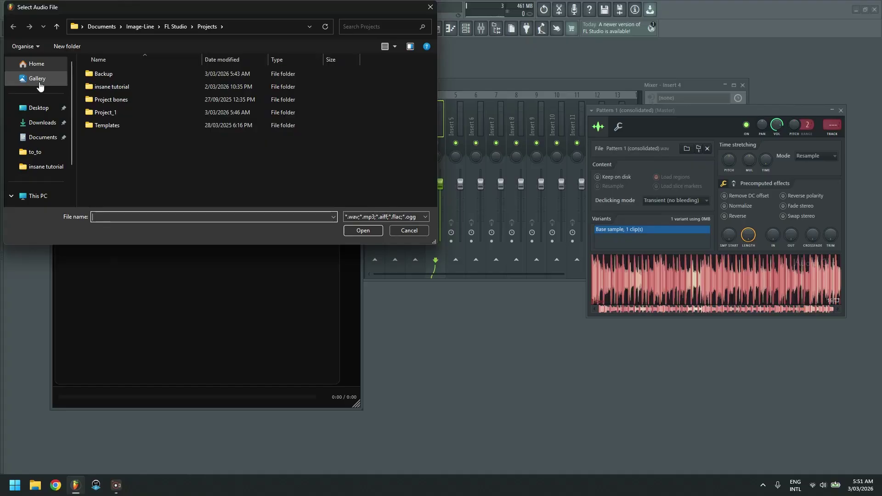
left_click(39, 109)
double_click(117, 76)
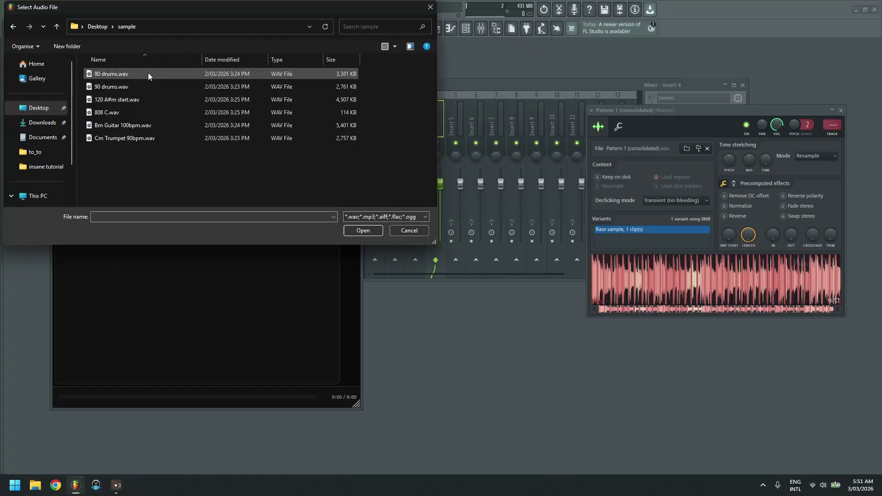
left_click(430, 7)
left_click_drag(708, 280, 197, 147)
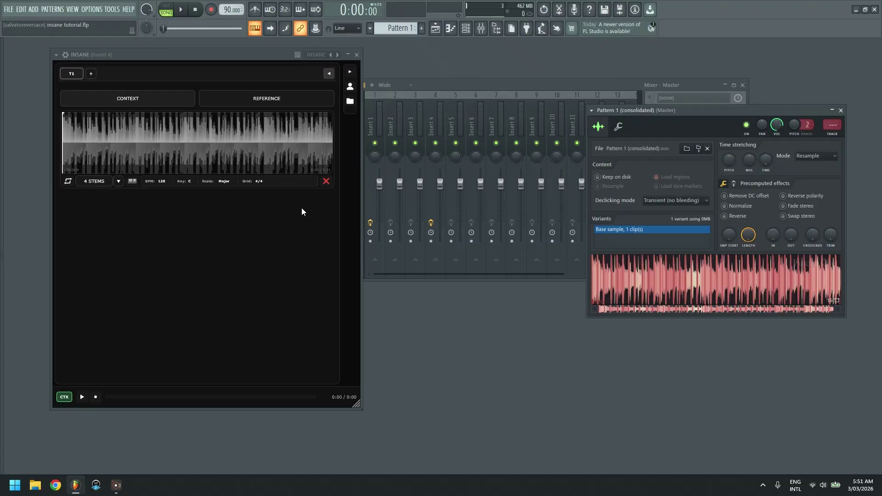
left_click(327, 181)
Step: Generate a context from the prompt "jazz trio, drums bass and piano" and preview its opening seconds
left_click(258, 128)
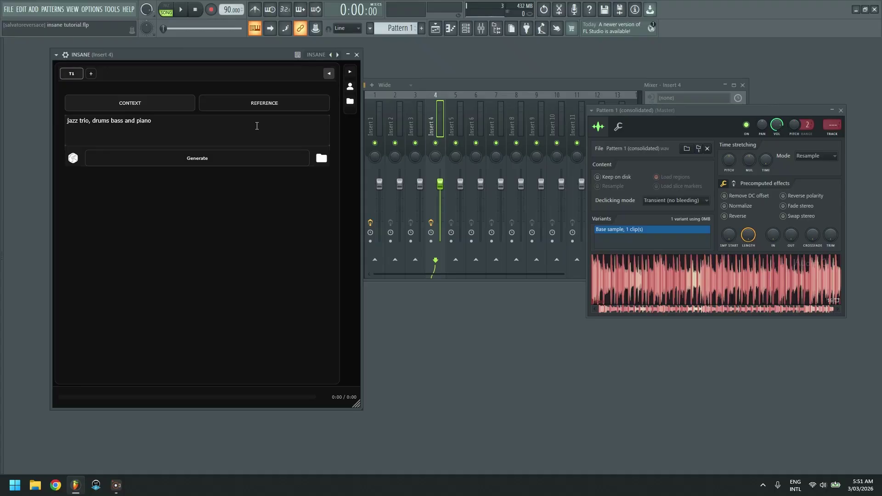
left_click(269, 163)
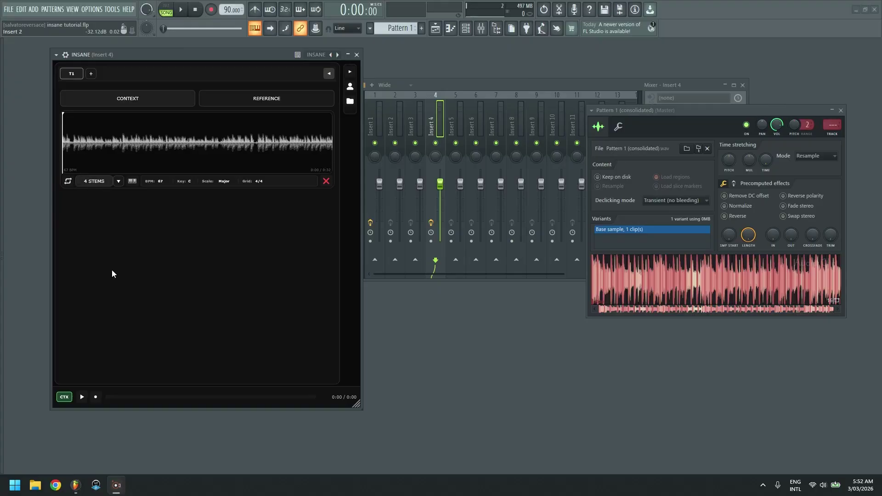
left_click(82, 397)
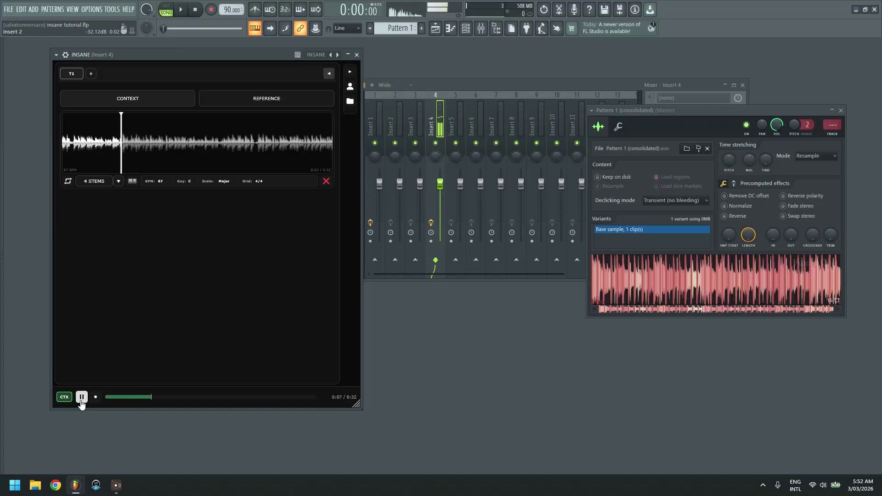
left_click(82, 398)
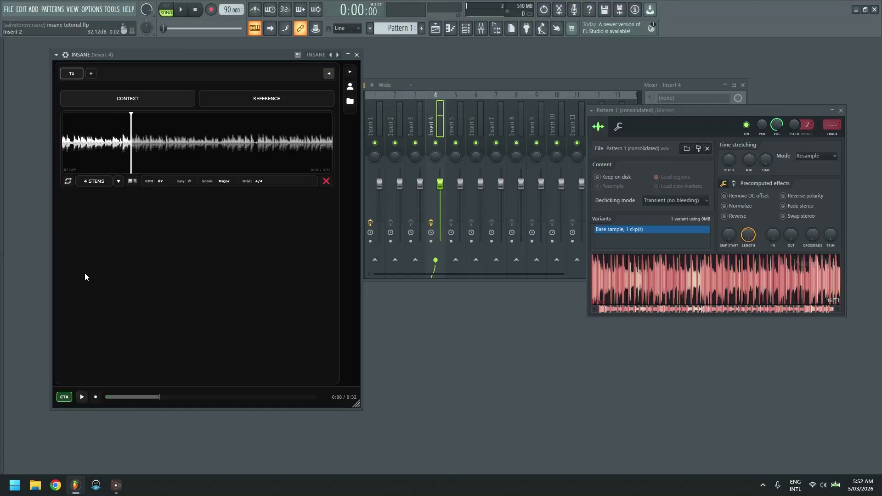
Step: Separate the generated jazz context into stems using the 4 Stems option
left_click(118, 182)
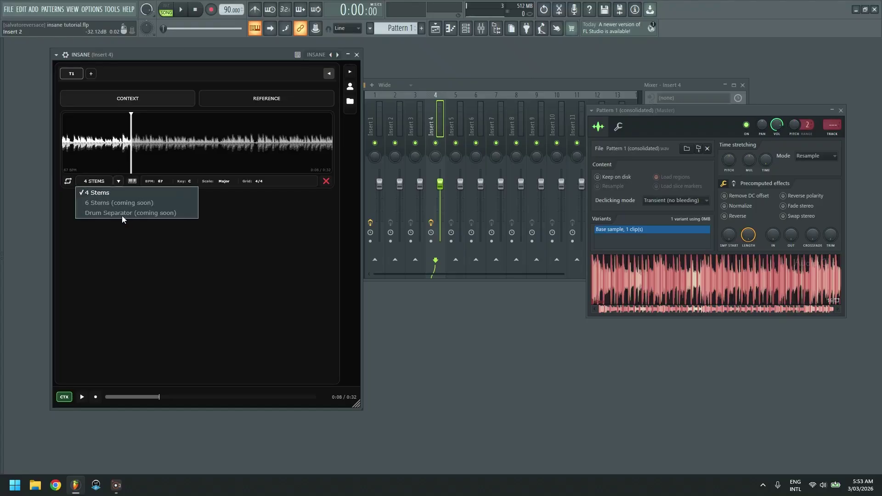
left_click(96, 191)
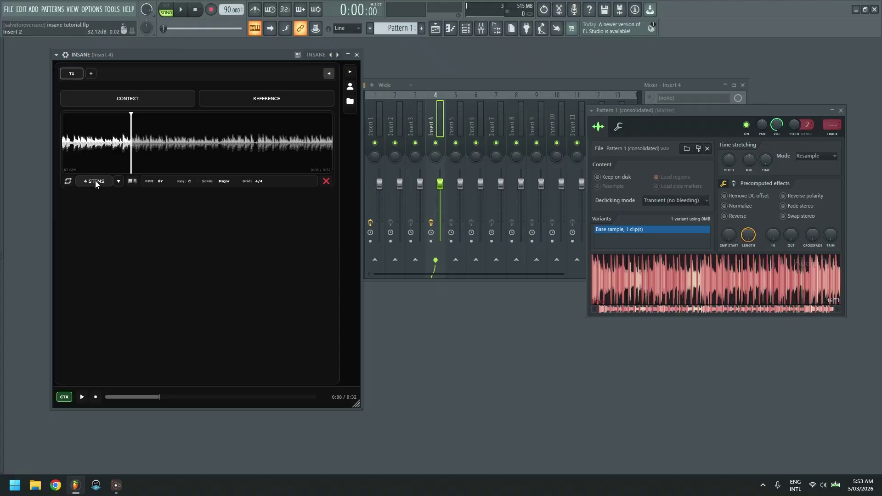
left_click(95, 180)
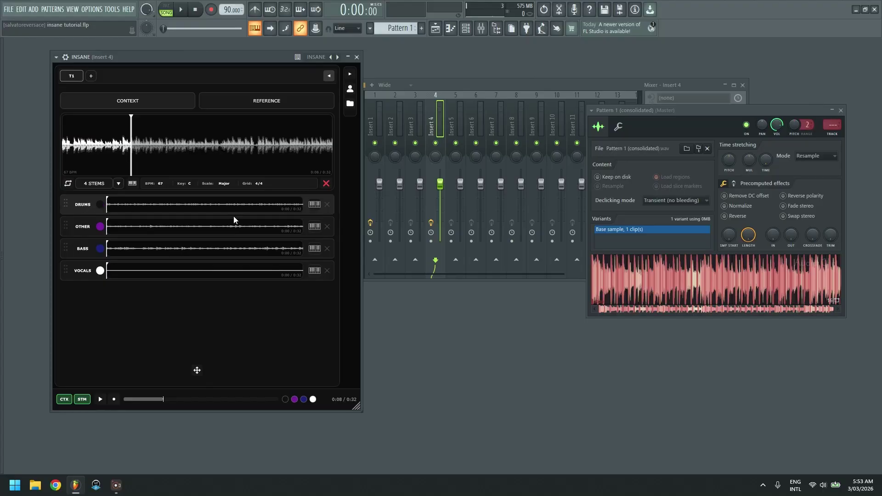
Step: Mute the drums, other, bass and vocals stems one after another, and unmute them all again
left_click(65, 402)
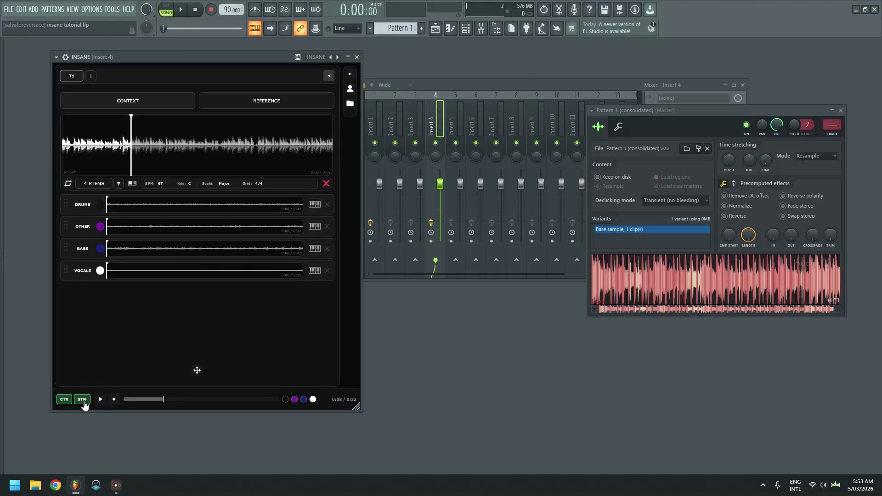
left_click(285, 400)
left_click(294, 400)
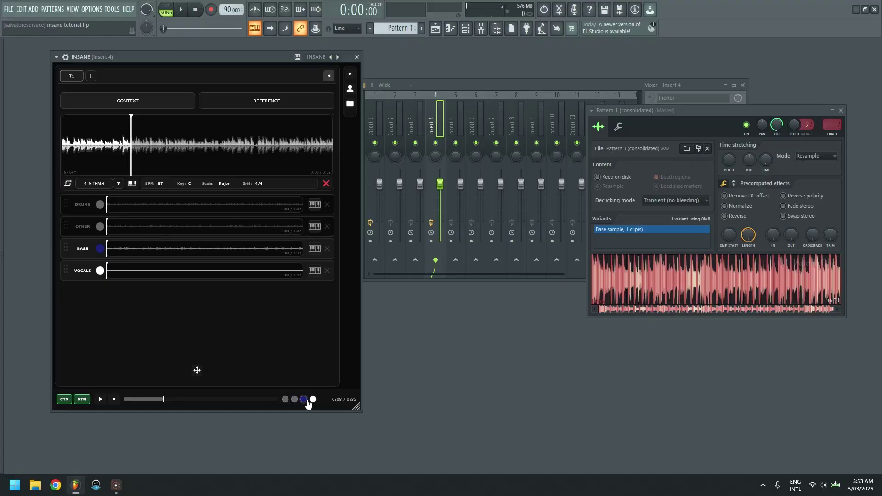
left_click(304, 400)
left_click(313, 400)
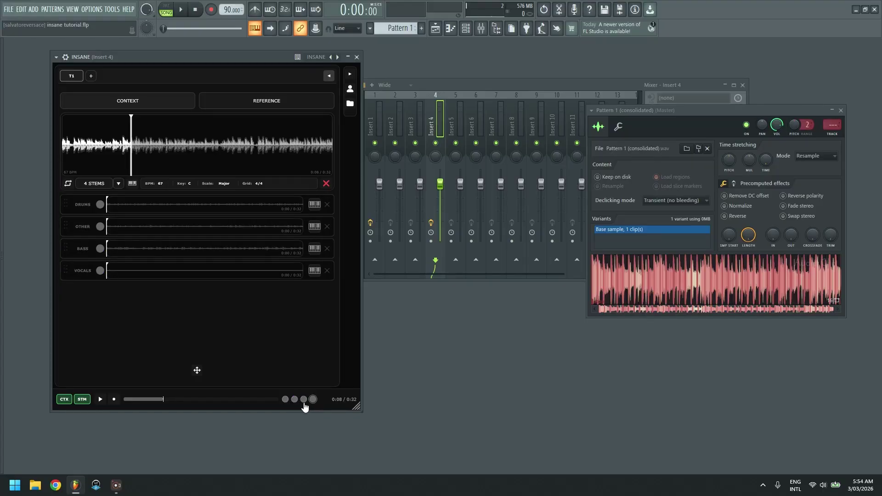
left_click(304, 400)
left_click(294, 400)
left_click(285, 400)
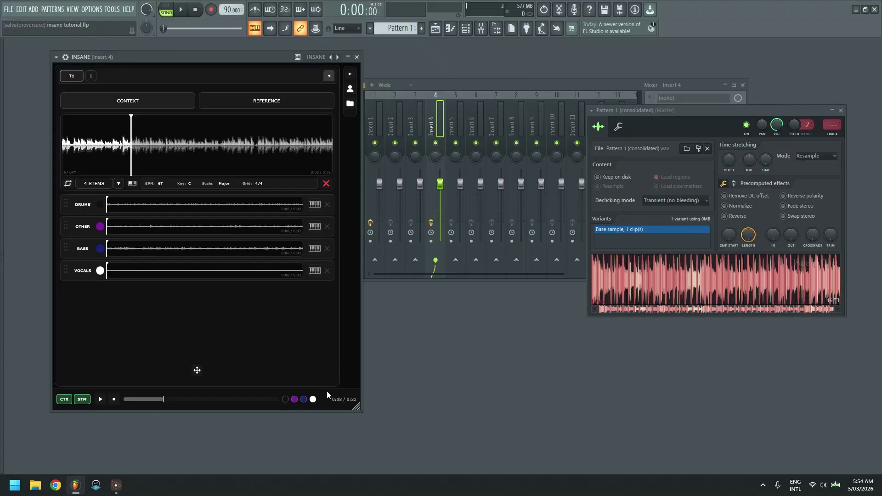
Step: Isolate the drums stem by muting vocals, bass and other, and reactivate the muted stems
left_click(313, 400)
left_click(304, 400)
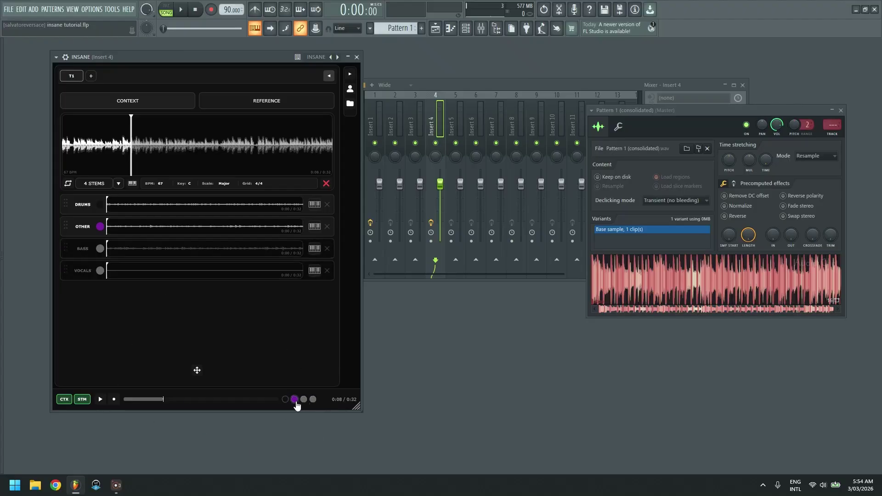
left_click(295, 400)
left_click(295, 400)
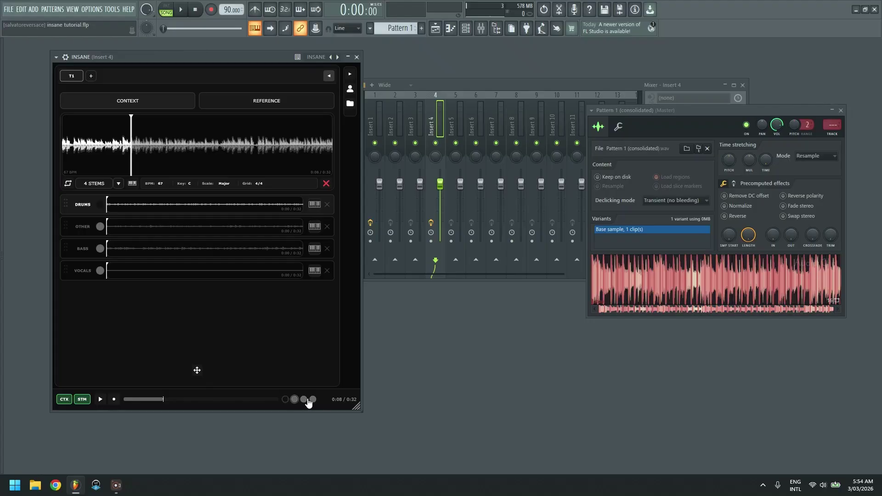
left_click(304, 399)
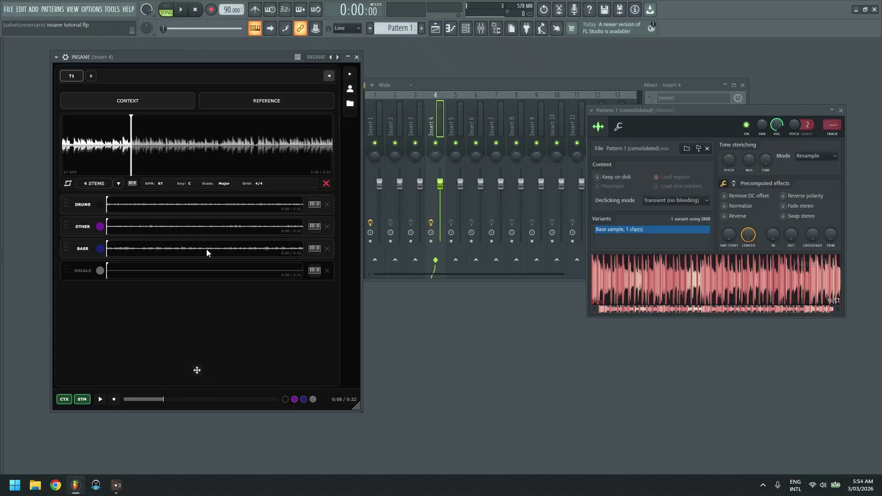
left_click(313, 401)
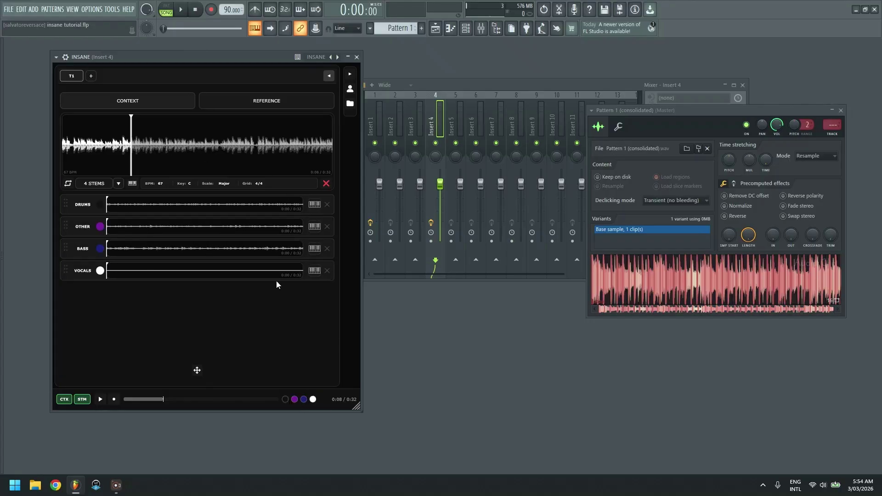
Step: Delete the vocals stem and place the drums, other and bass stems in the playlist on tracks 8 to 10, starting near bar 3
left_click(326, 272)
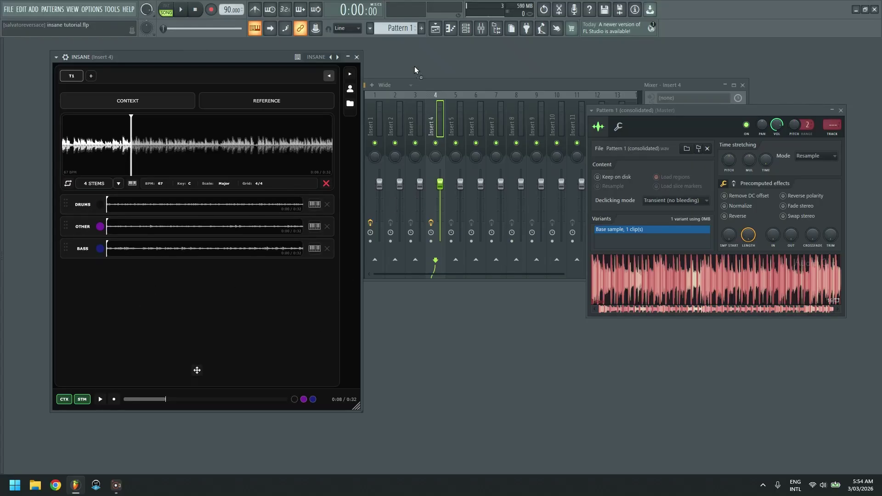
left_click(437, 29)
left_click_drag(308, 232, 319, 234)
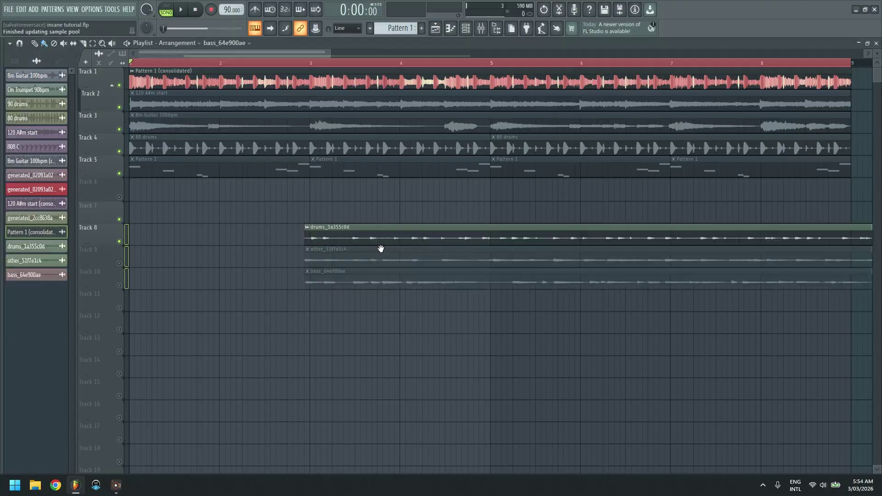
Step: Remove the drums, other and bass stem clips from the playlist and close it
scroll(435, 62, "down", 2)
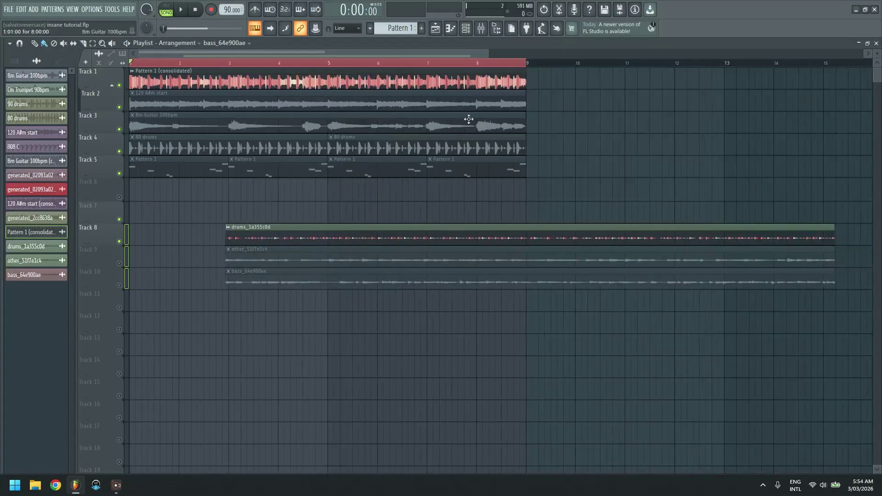
key("ctrl+z")
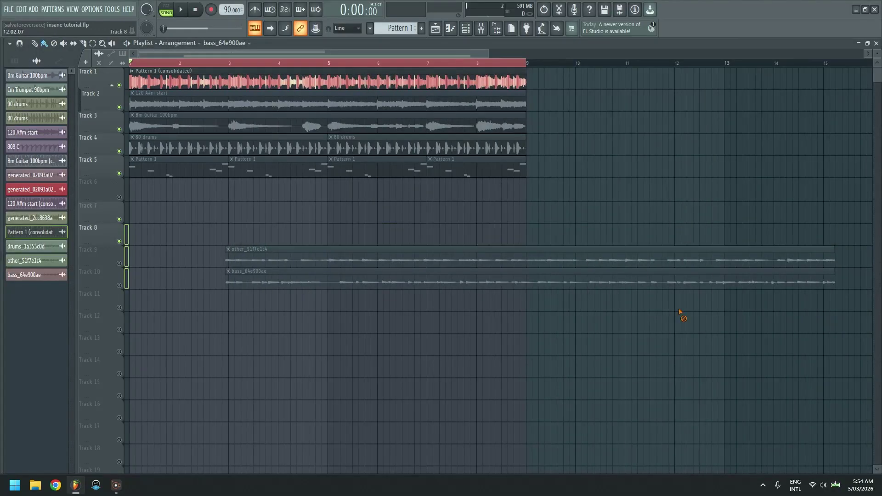
left_click(876, 44)
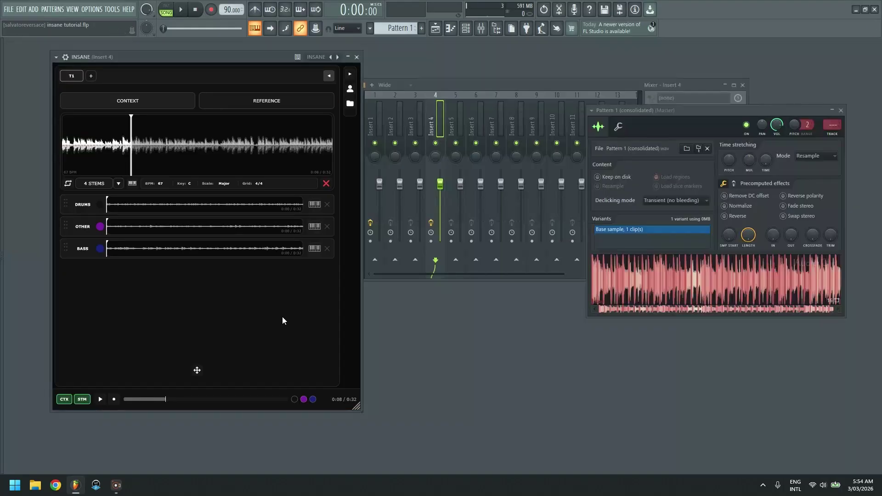
Step: Delete the remaining stems and the jazz context, and load the Pattern 1 (consolidated) audio as the new context
left_click(328, 207)
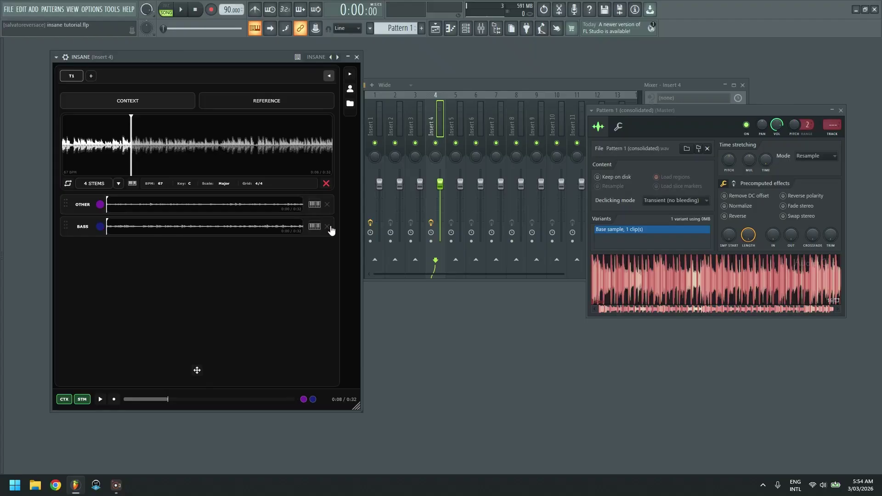
left_click(327, 207)
left_click(327, 206)
left_click(327, 183)
left_click_drag(685, 294, 265, 110)
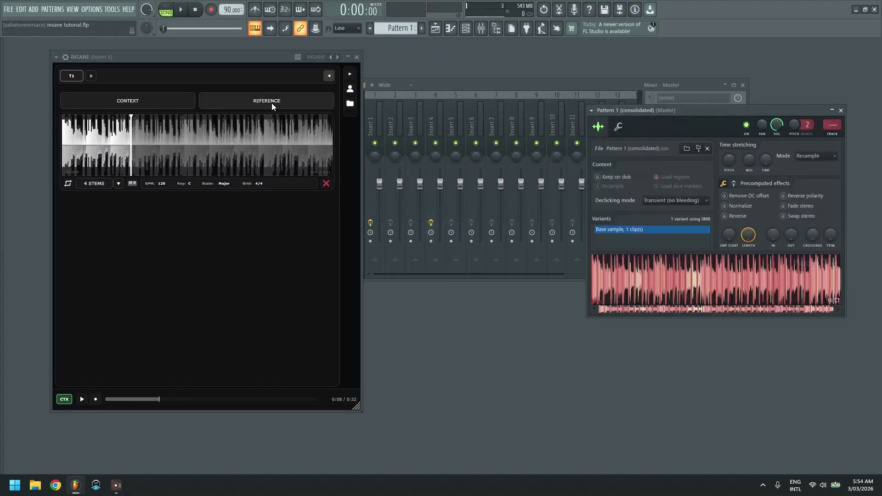
Step: Load the Cm Trumpet 90bpm sample from the playlist as the audio reference, and open its mood and style description for editing
left_click(272, 103)
left_click(482, 30)
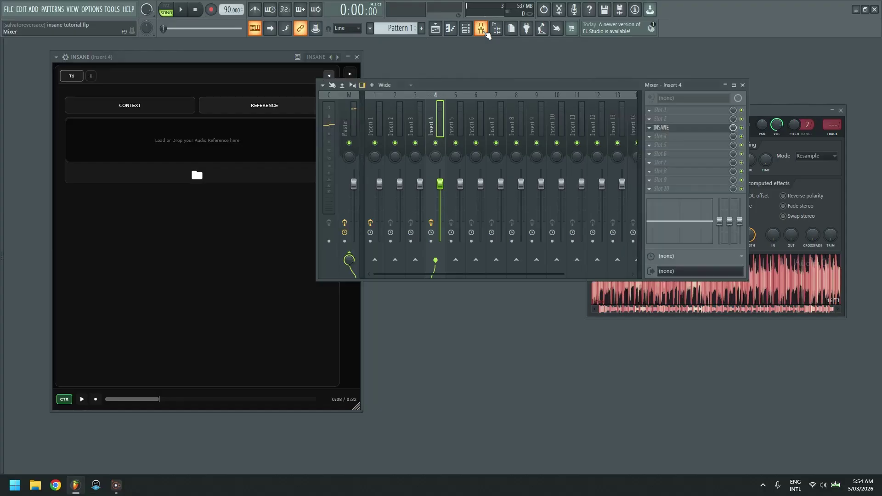
left_click(484, 30)
left_click(496, 32)
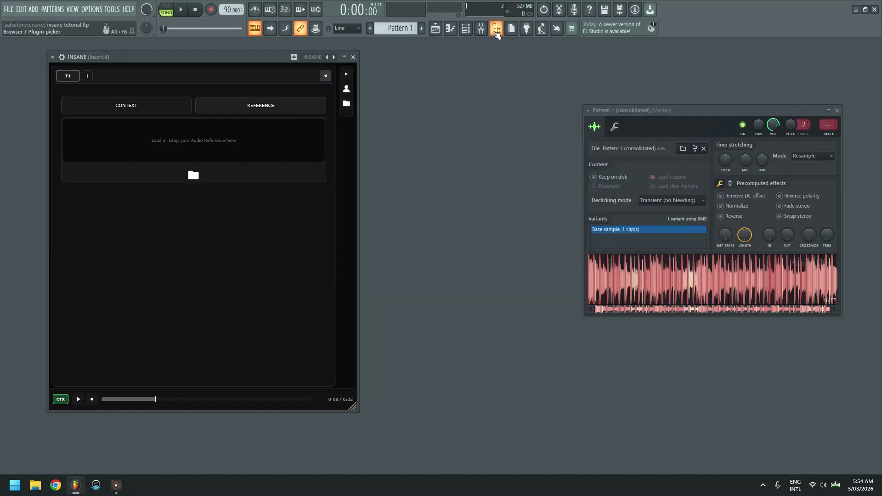
left_click(435, 28)
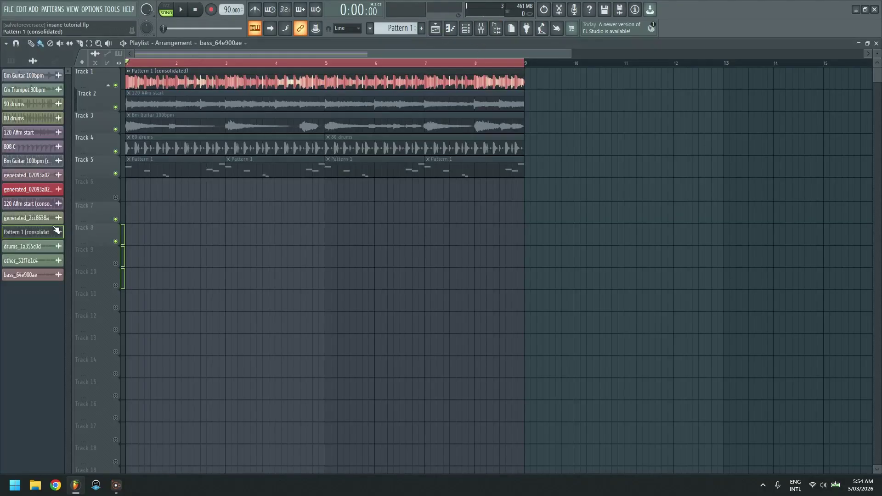
left_click(25, 90)
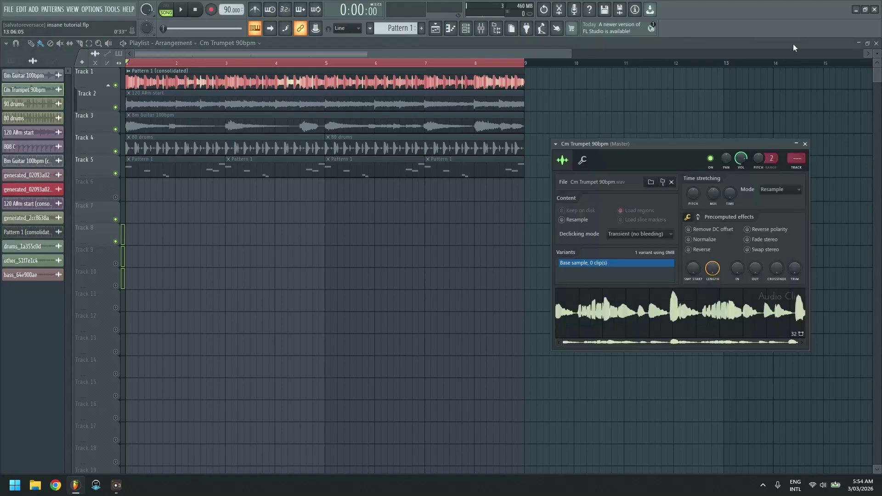
left_click(877, 43)
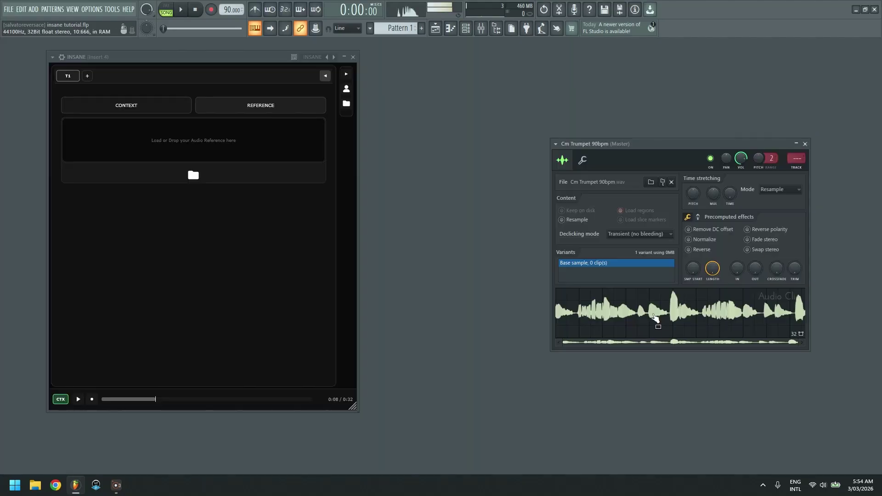
left_click_drag(660, 319, 262, 158)
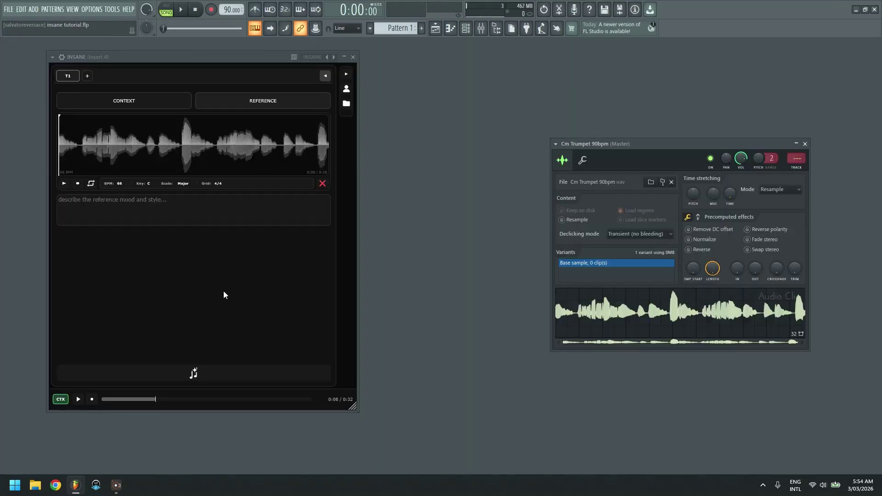
left_click(217, 206)
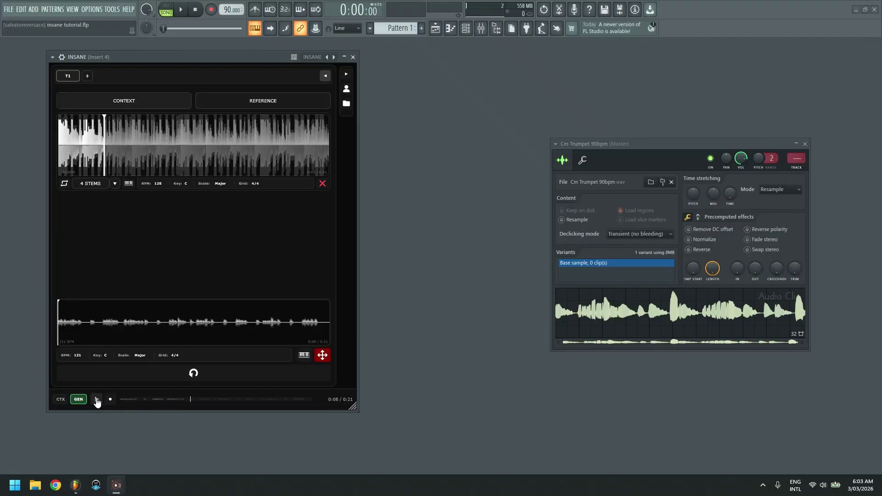
Step: Audition the generated audio in INSANE, switching the context mix on and off during playback
left_click(97, 400)
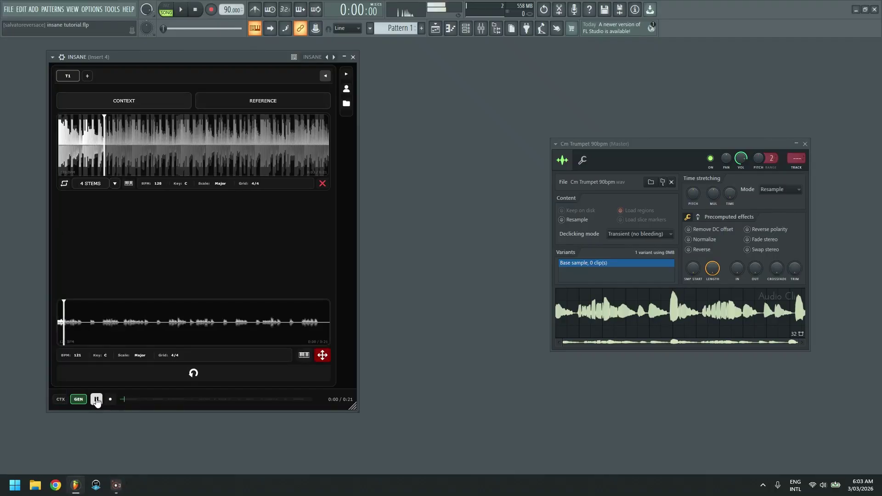
left_click(60, 401)
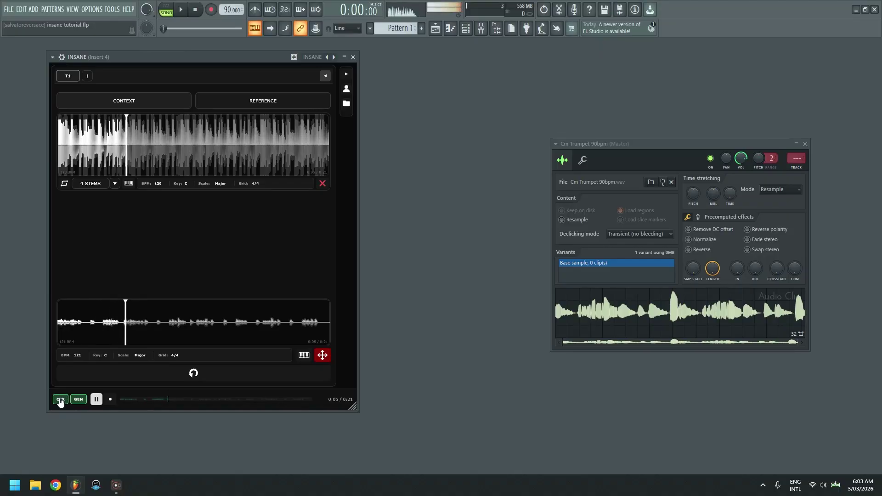
left_click(82, 399)
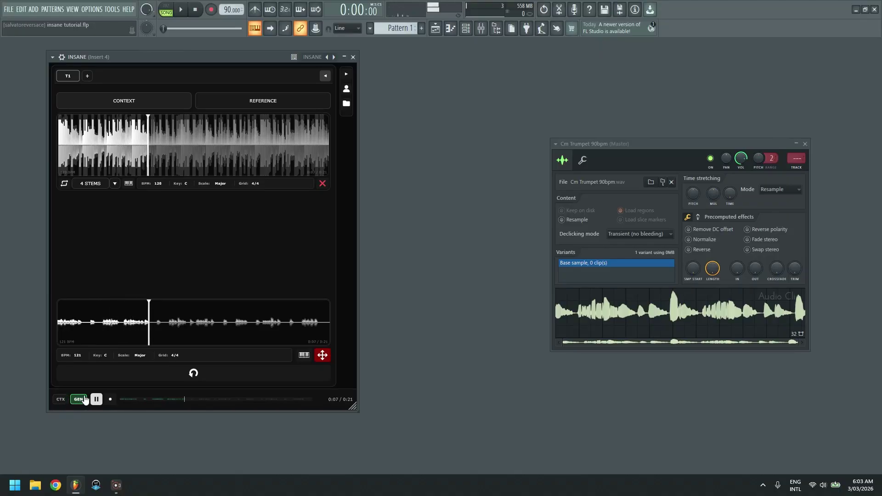
left_click(96, 400)
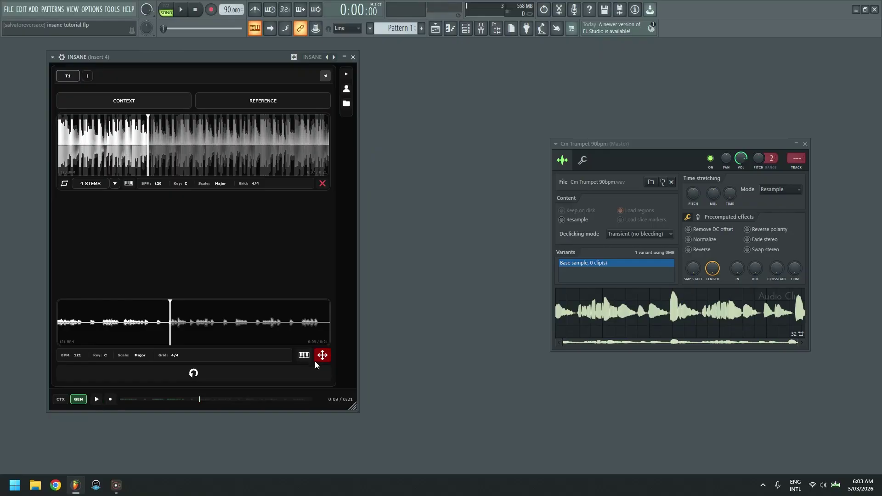
Step: Place the generated audio on playlist track 6 at bar 1 and unmute track 2's 120 A#m start and track 4's two 80 drums clips
left_click_drag(430, 22, 264, 216)
left_click_drag(414, 217, 288, 195)
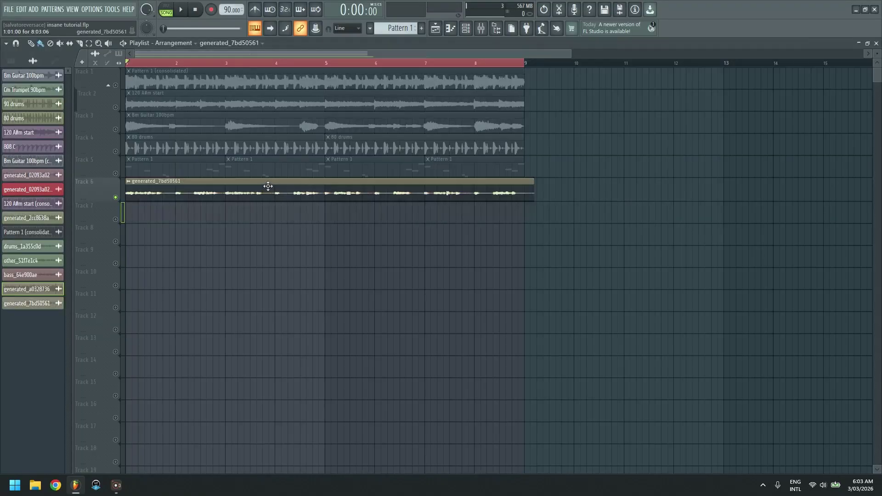
left_click(115, 107)
left_click(149, 98)
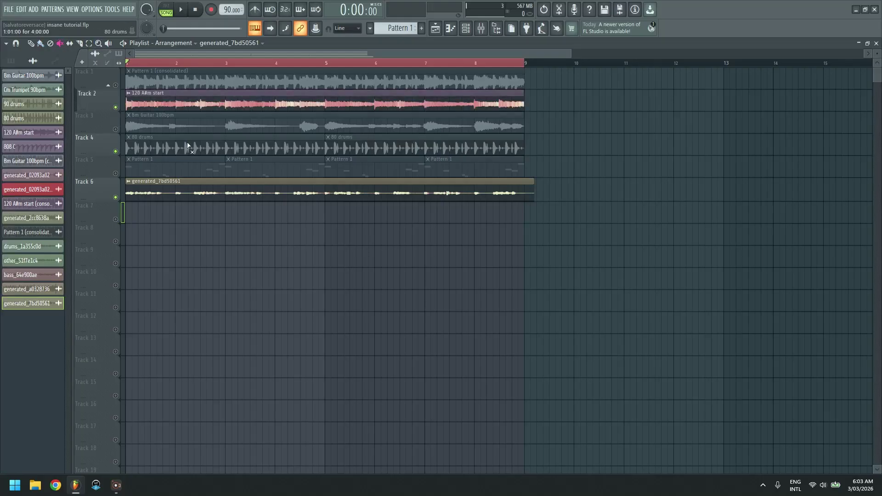
left_click(187, 148)
left_click(327, 149)
Step: Play the arrangement with the generated clip from several positions up to bar 3, and close the playlist
key("space")
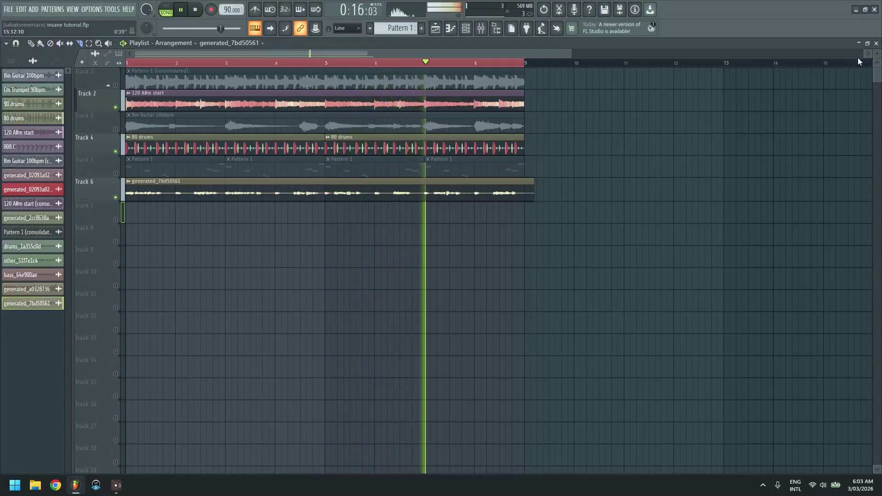
key("space")
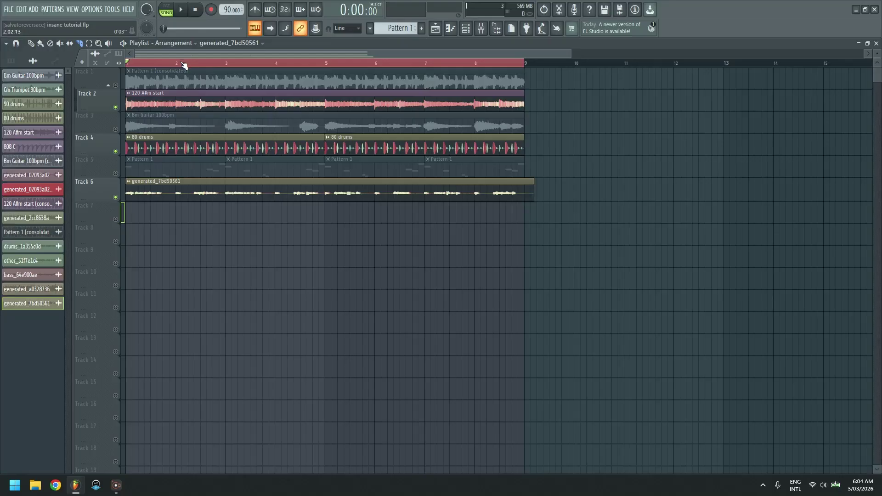
left_click(183, 64)
key("space")
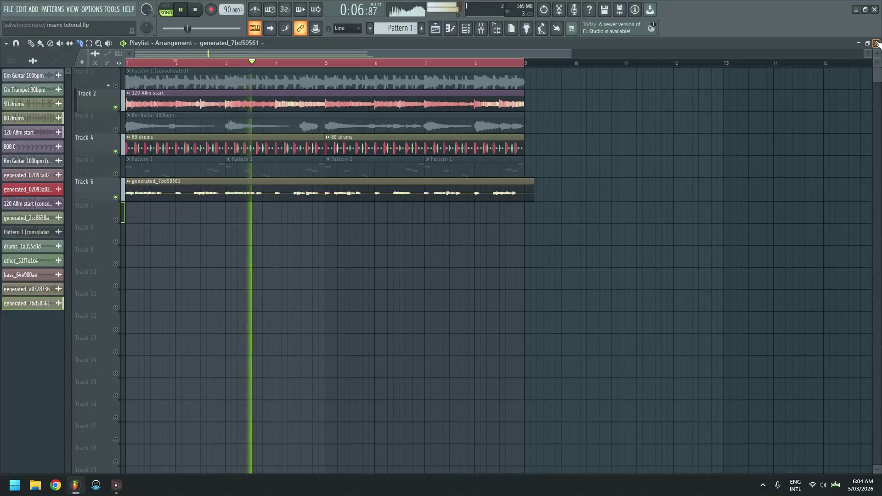
key("space")
left_click(229, 66)
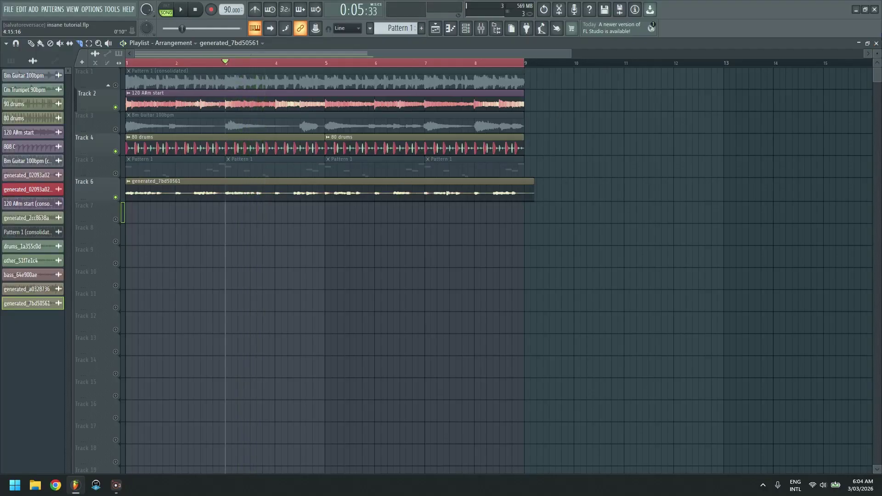
left_click(876, 43)
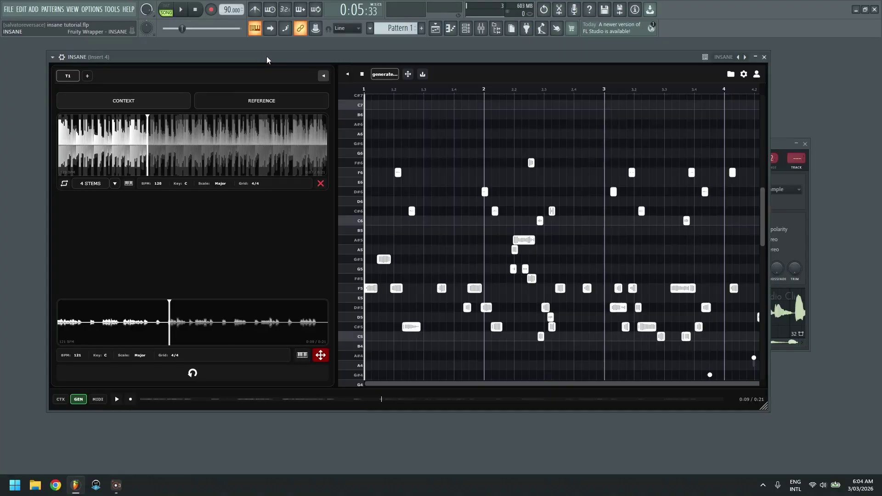
Step: Set the note editor's key to A# and scale to Minor in the INSANE settings, and enable Snap to Scale
left_click_drag(267, 56, 235, 43)
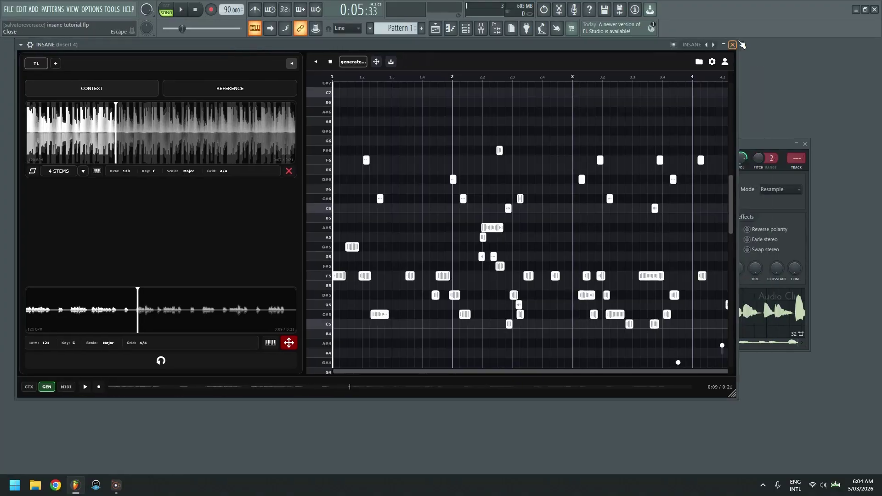
left_click(712, 63)
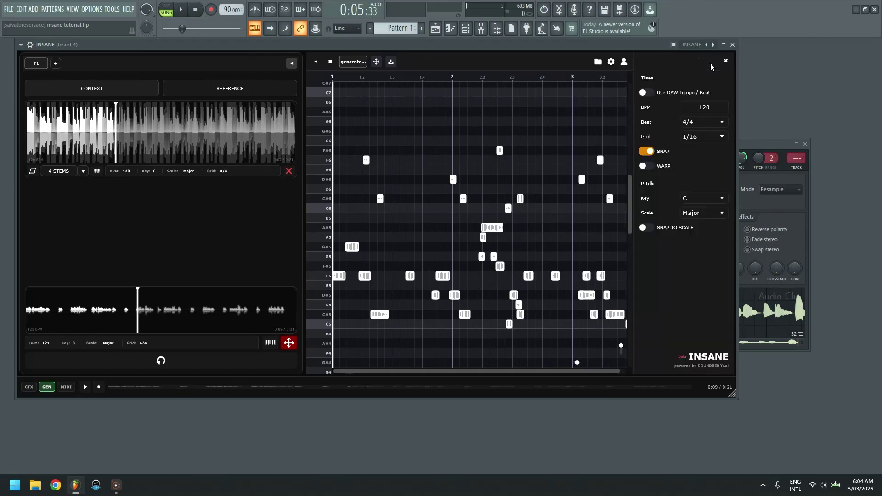
left_click(721, 201)
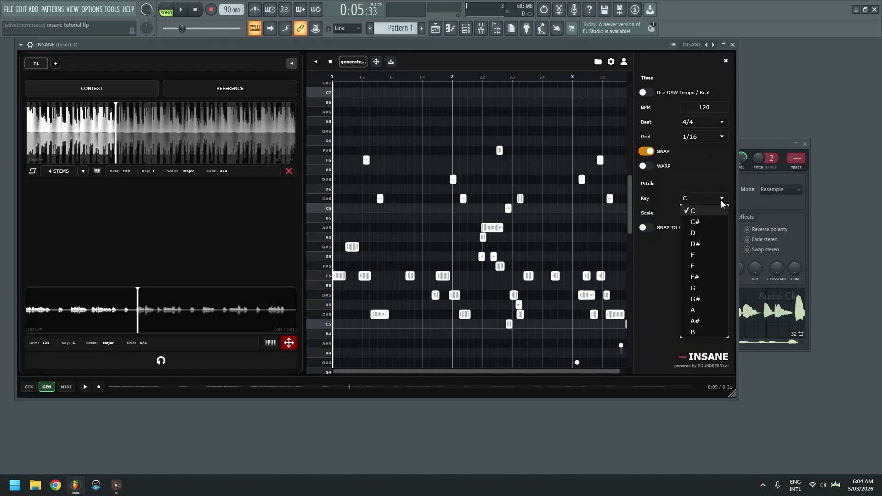
left_click(707, 322)
left_click(714, 214)
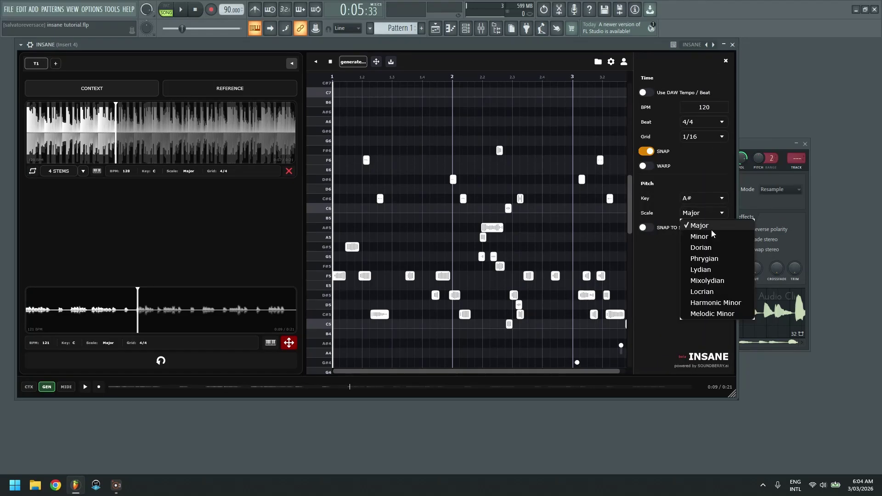
left_click(716, 238)
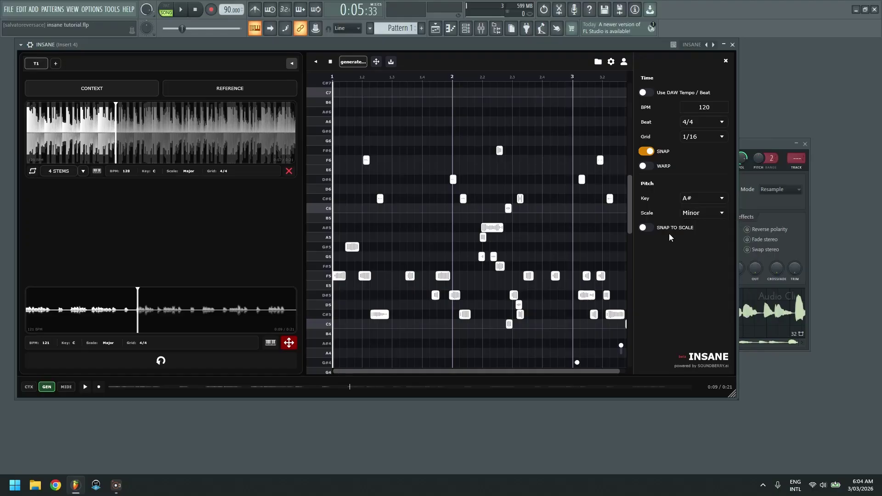
left_click(645, 228)
Step: Widen the INSANE window and collapse its context and generation panel so the note editor gets the full width
left_click_drag(449, 372, 510, 372)
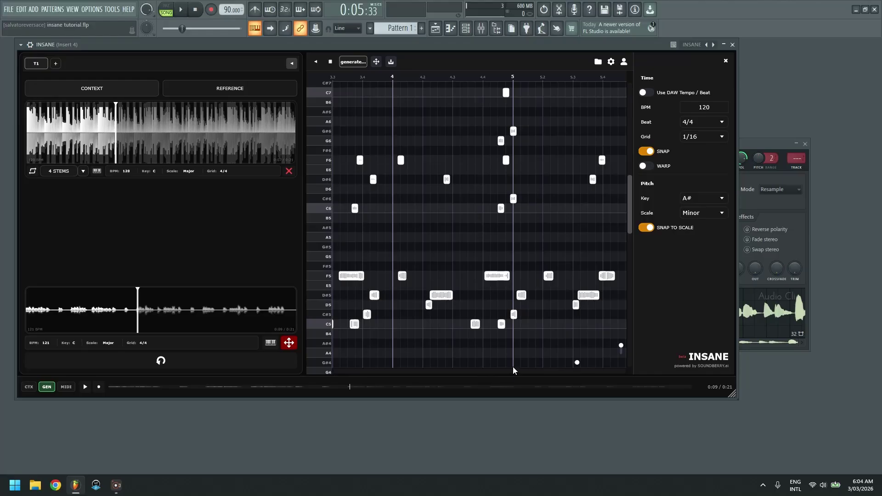
scroll(430, 305, "up", 1)
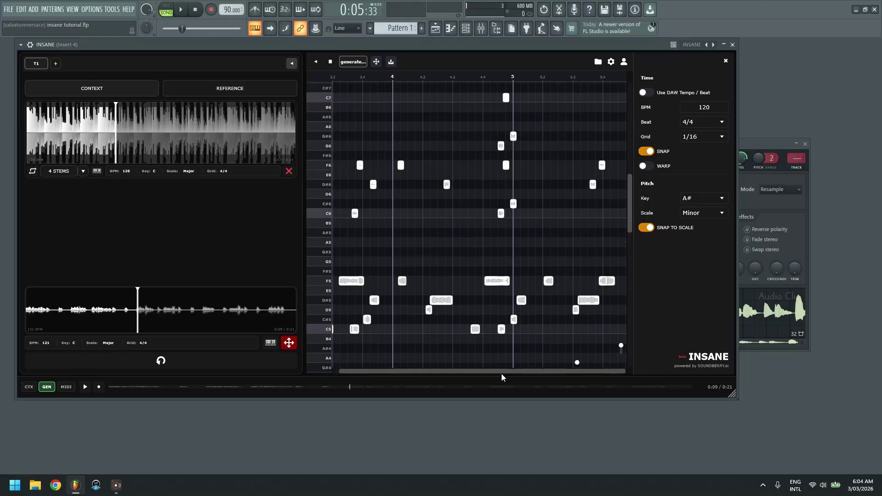
scroll(498, 378, "left", 5)
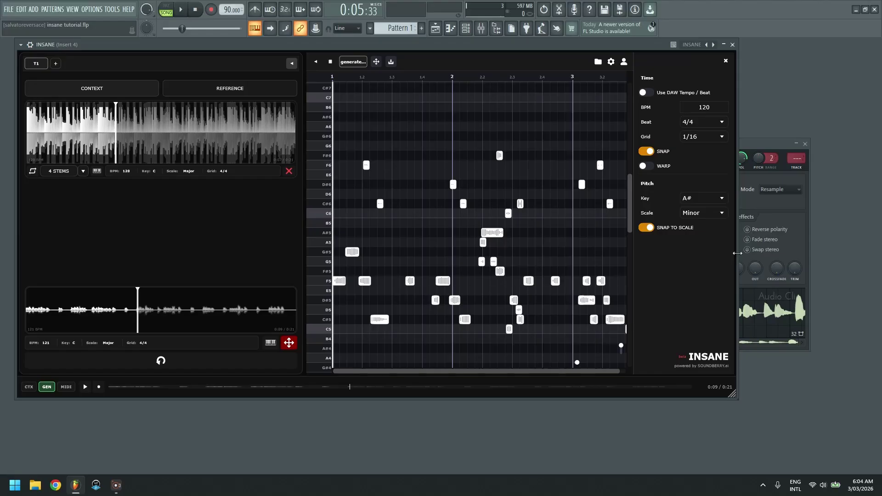
left_click_drag(738, 253, 848, 249)
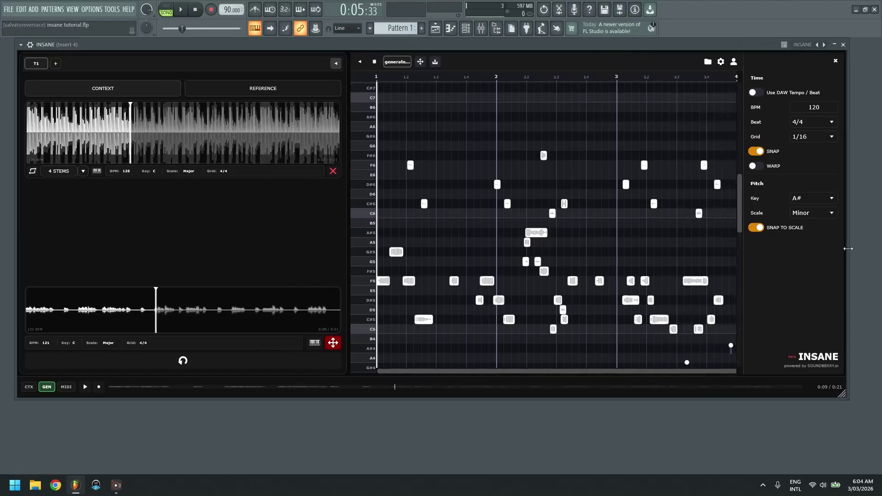
left_click(360, 62)
left_click(359, 62)
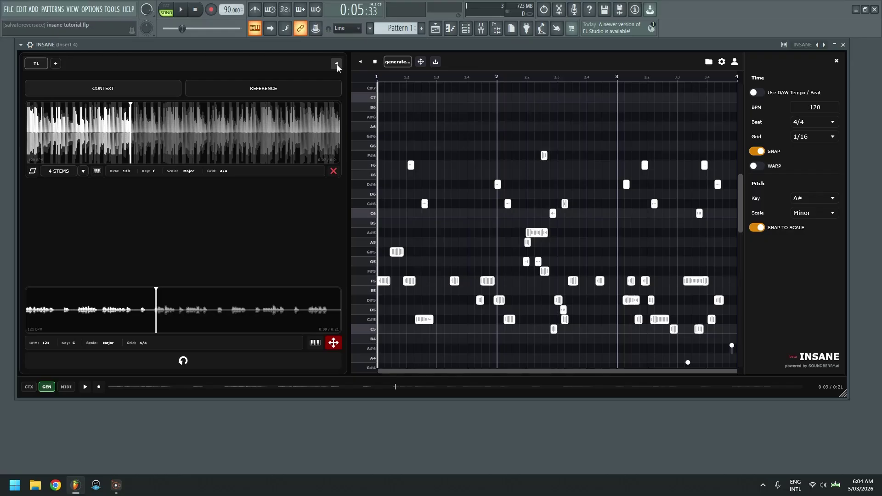
left_click(338, 64)
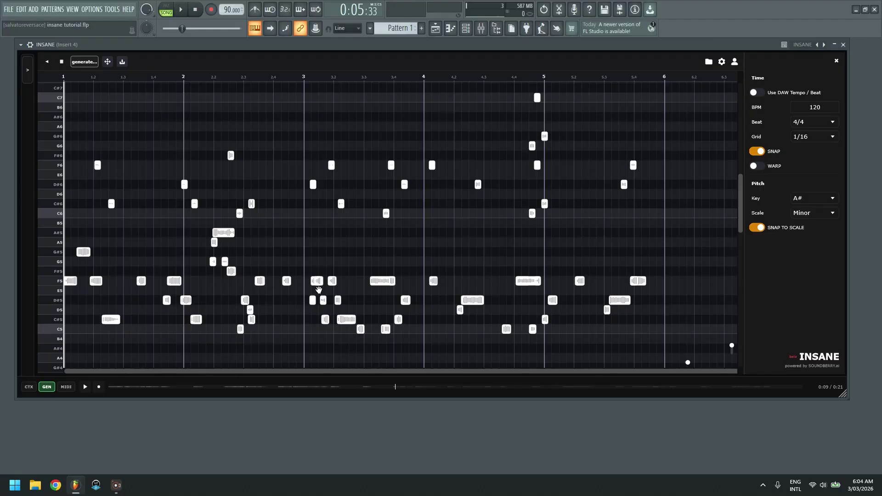
Step: Repitch several notes in bar 3, including C5 to C#5, F5 to F#5, C#6 to C6 and D#6 to C#6
left_click(349, 300)
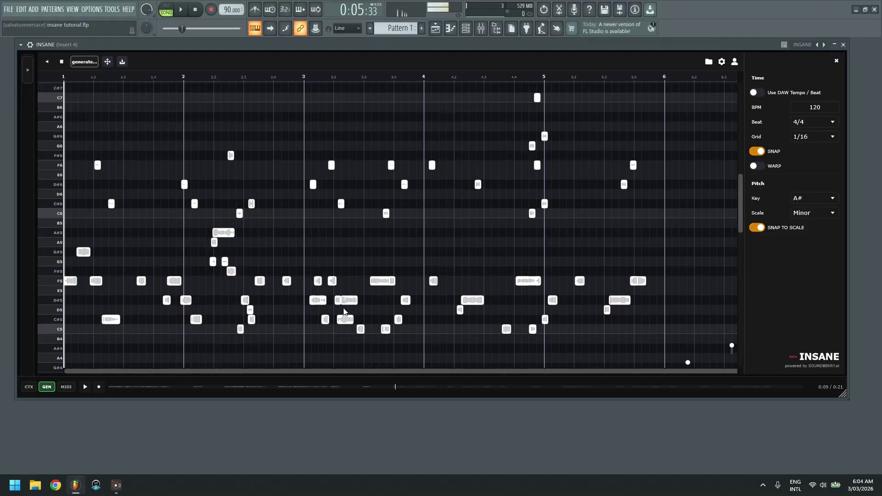
left_click_drag(359, 329, 359, 319)
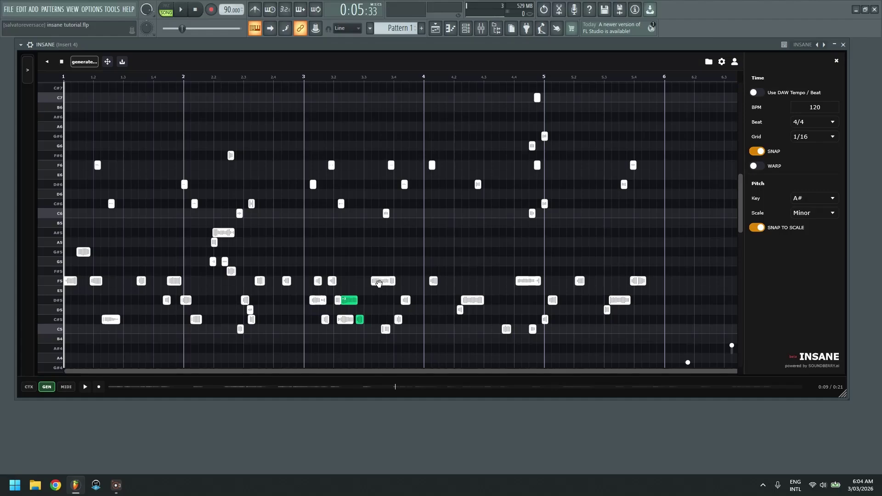
left_click_drag(378, 281, 377, 269)
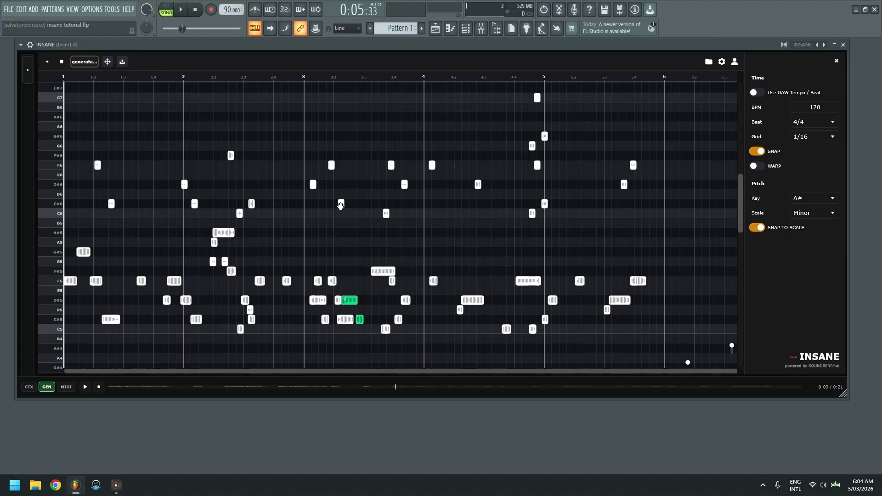
left_click_drag(341, 206, 344, 214)
left_click(313, 202)
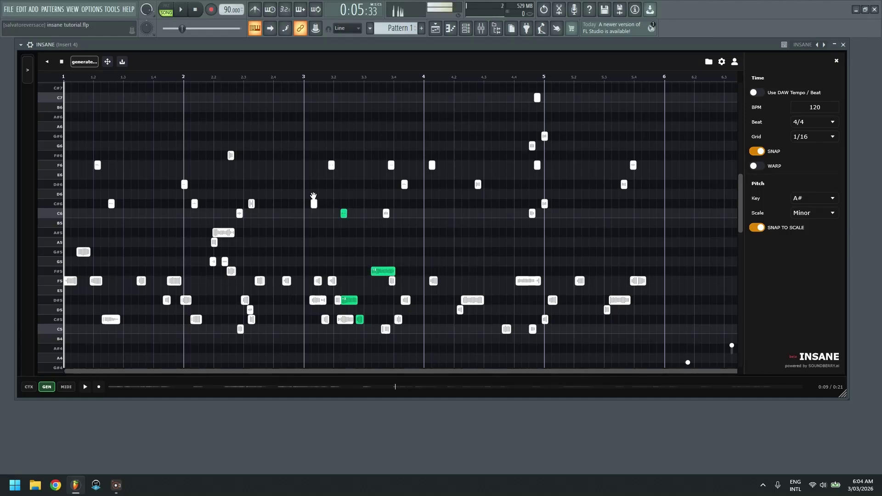
left_click(762, 153)
left_click(761, 153)
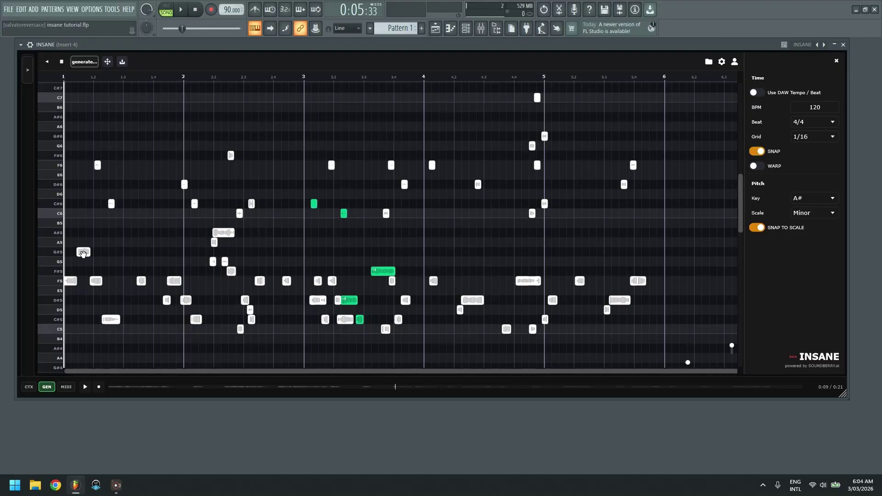
Step: Rework the bar 1 notes: raise the short G#5 to A#5, lengthen the first F5 and the C#5, and shift the F6 to about beat 3
left_click(83, 252)
left_click(110, 281)
left_click(97, 253)
left_click_drag(103, 253, 118, 254)
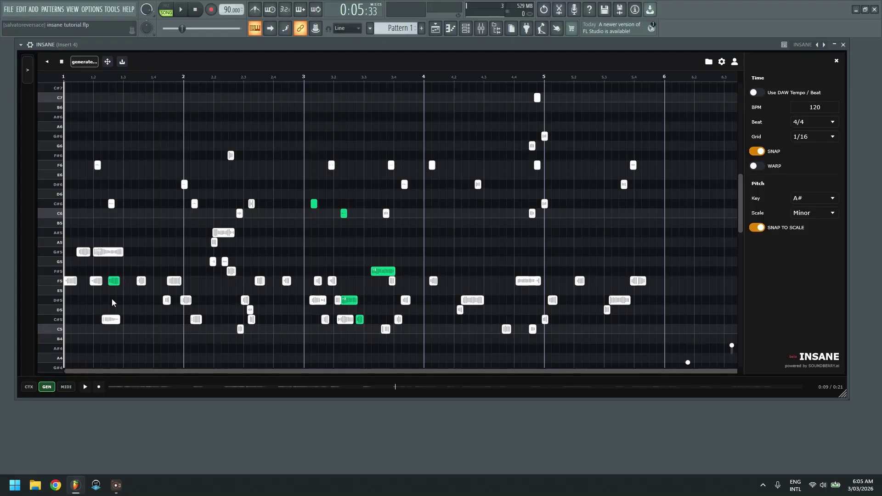
left_click_drag(115, 322, 126, 322)
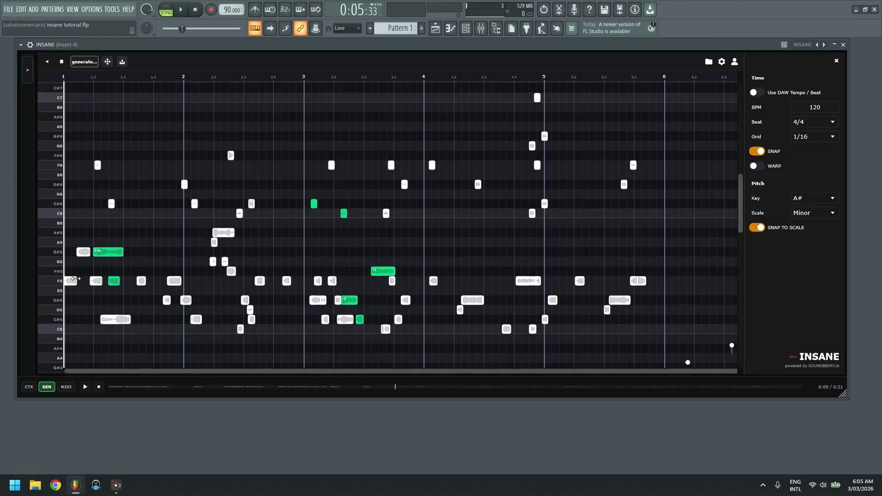
left_click_drag(75, 279, 84, 233)
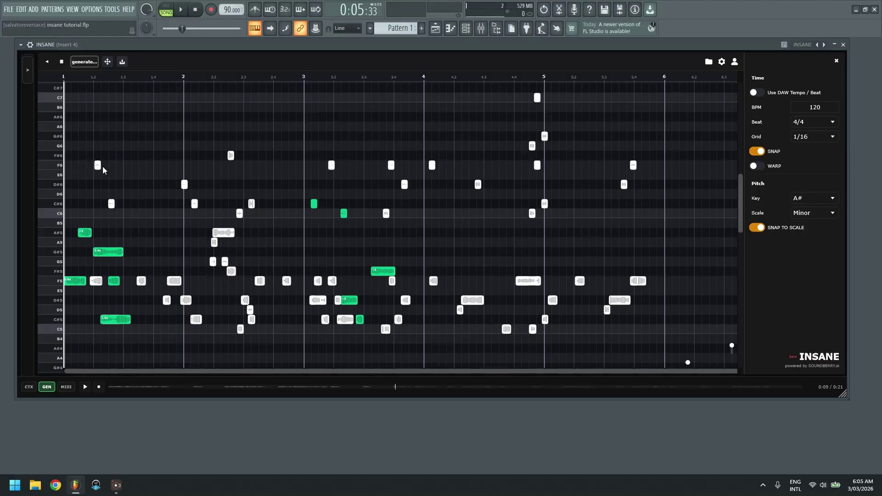
left_click_drag(97, 165, 125, 167)
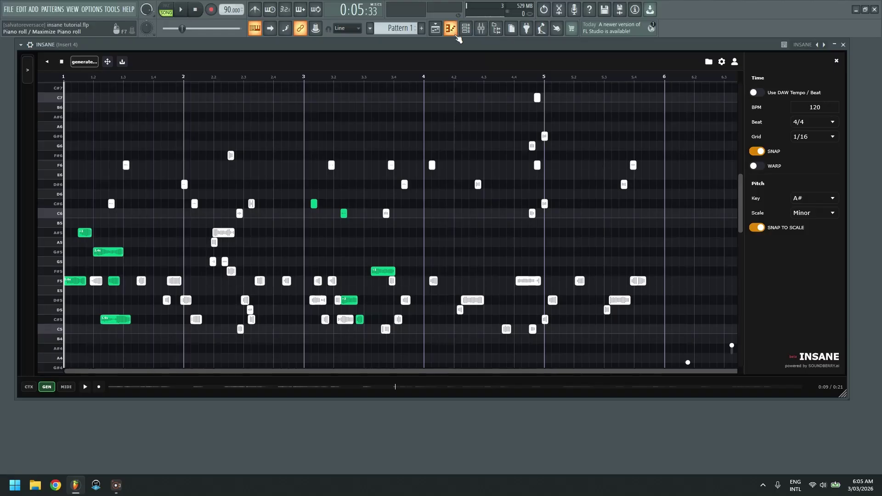
Step: Export the edited INSANE notes as MIDI into the 808 C channel's piano roll in the empty Pattern 6
left_click(451, 29)
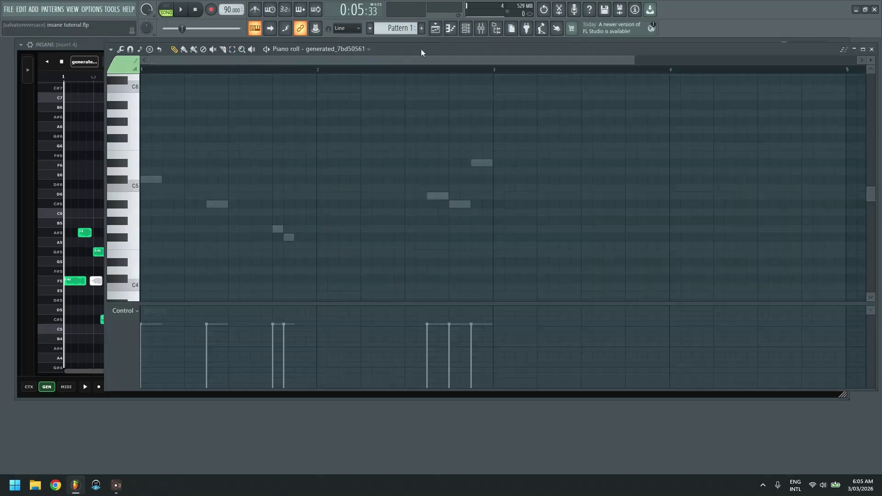
left_click_drag(422, 53, 605, 111)
scroll(503, 110, "down", 1)
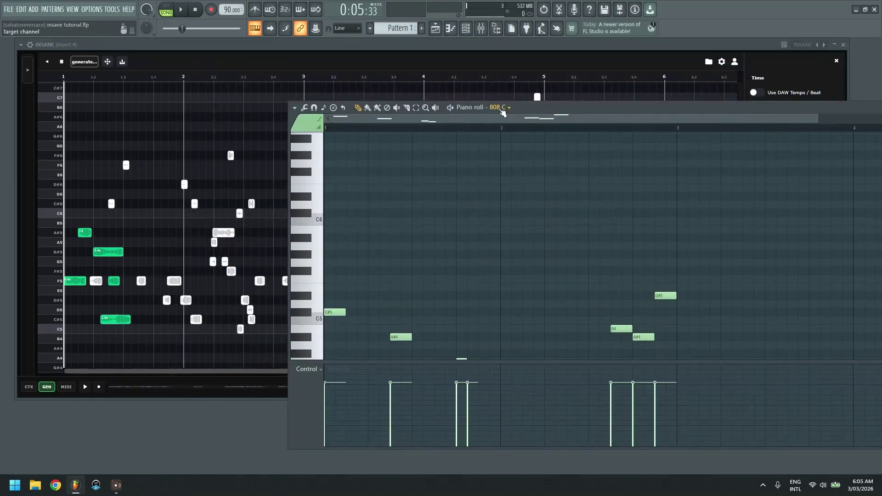
scroll(395, 28, "down", 5)
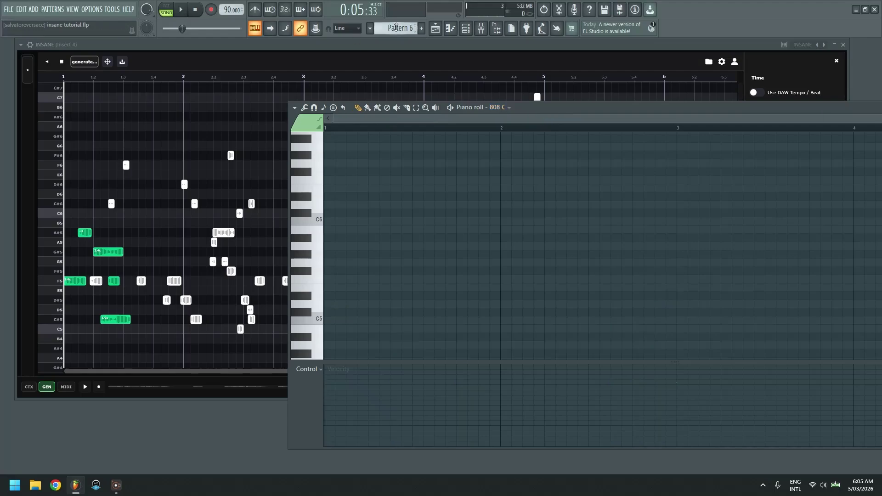
left_click_drag(109, 61, 393, 153)
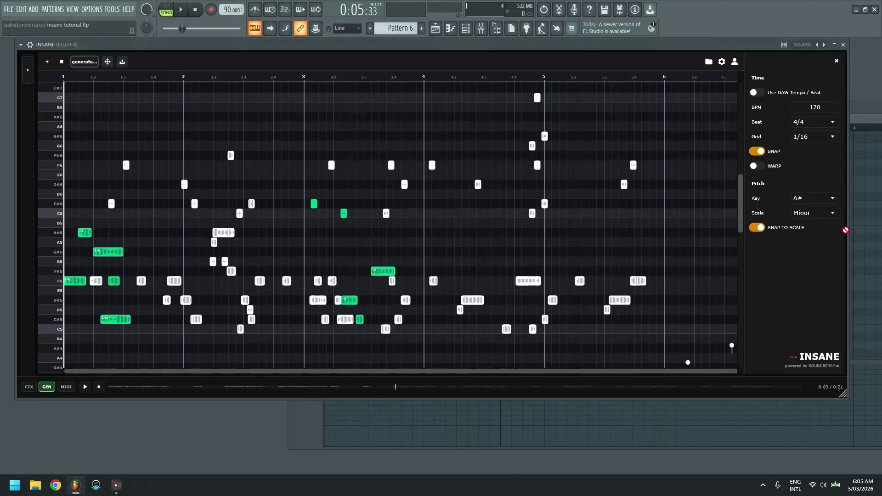
left_click_drag(861, 222, 862, 223)
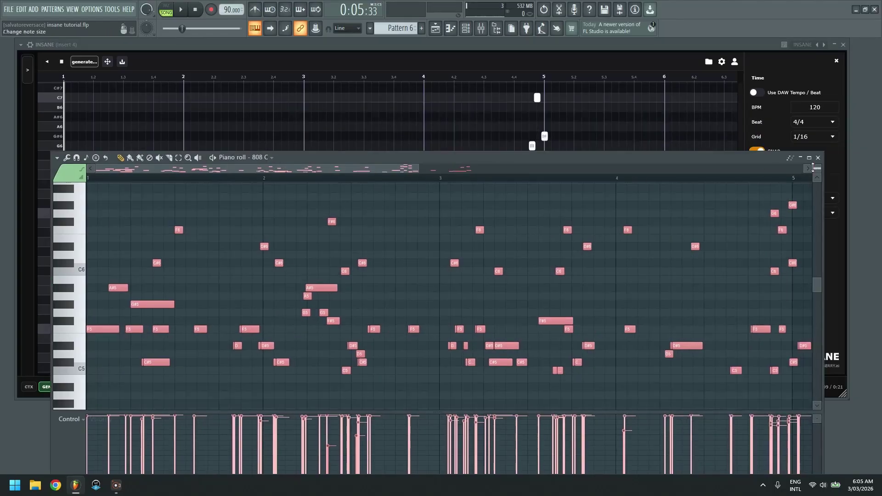
left_click(772, 129)
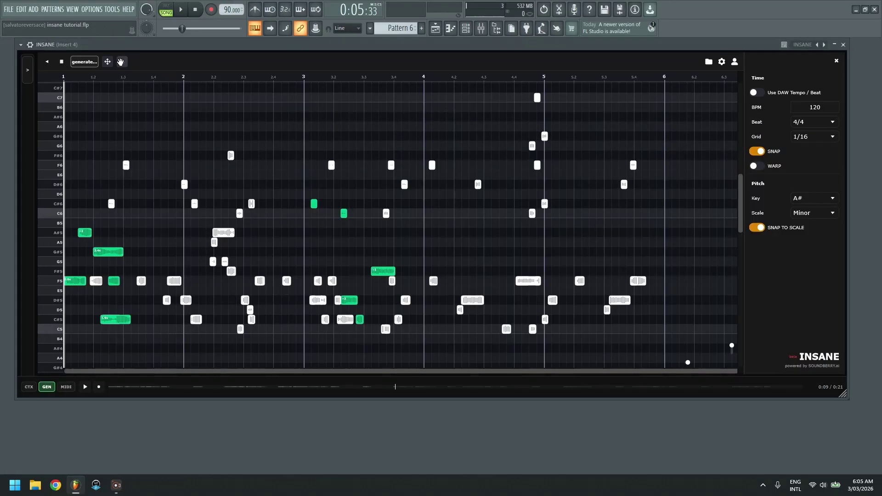
Step: Export the rendered note edit as audio to playlist Track 7, then solo that track and audition it
left_click_drag(358, 30, 164, 209)
right_click(115, 220)
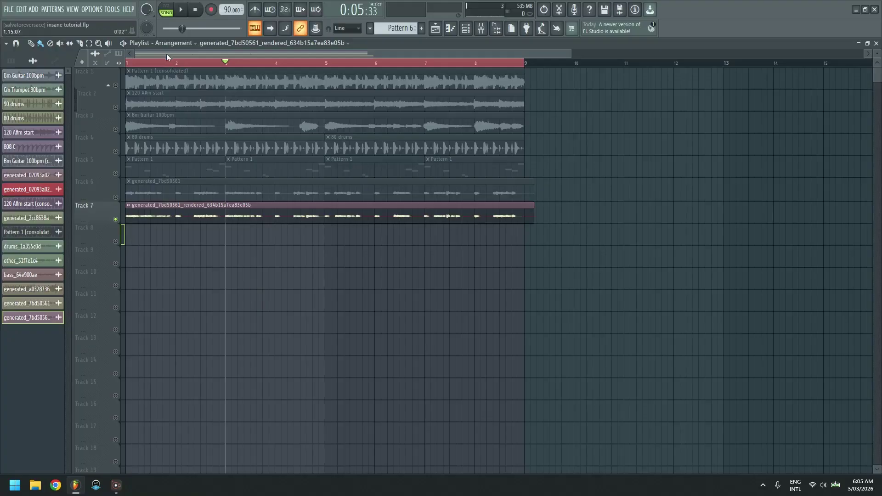
key("space")
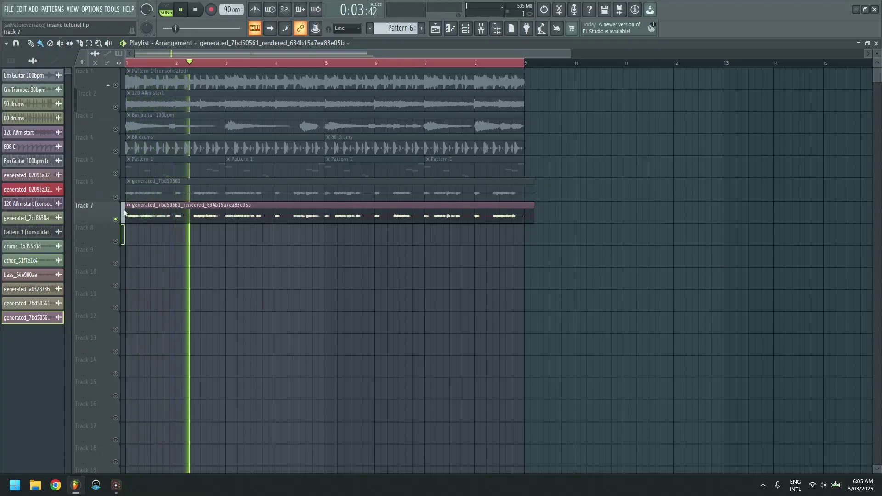
key("space")
Step: Compare the original generated clip on Track 6 with the rendered edit on Track 7 by soloing and playing each
right_click(116, 198)
key("space")
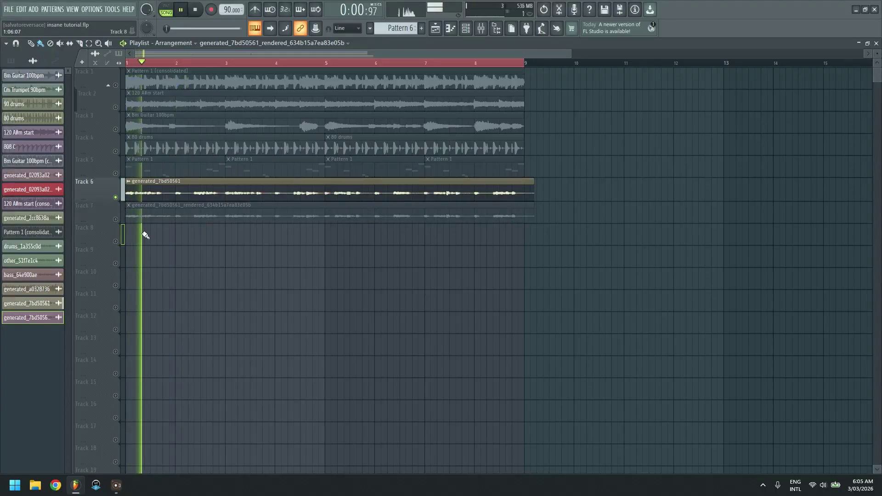
key("space")
right_click(115, 220)
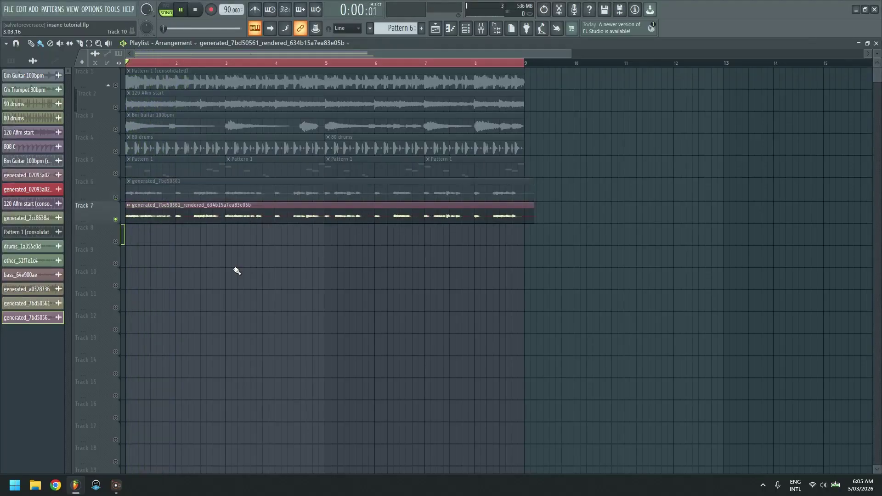
key("space")
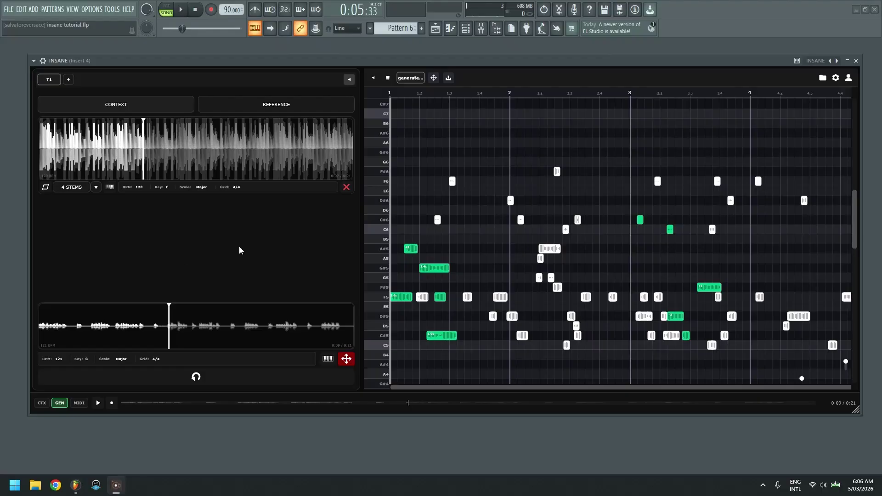
Step: Loop a short section in the middle of the context audio and separate it into 4 stems
left_click(46, 188)
left_click_drag(41, 156, 175, 161)
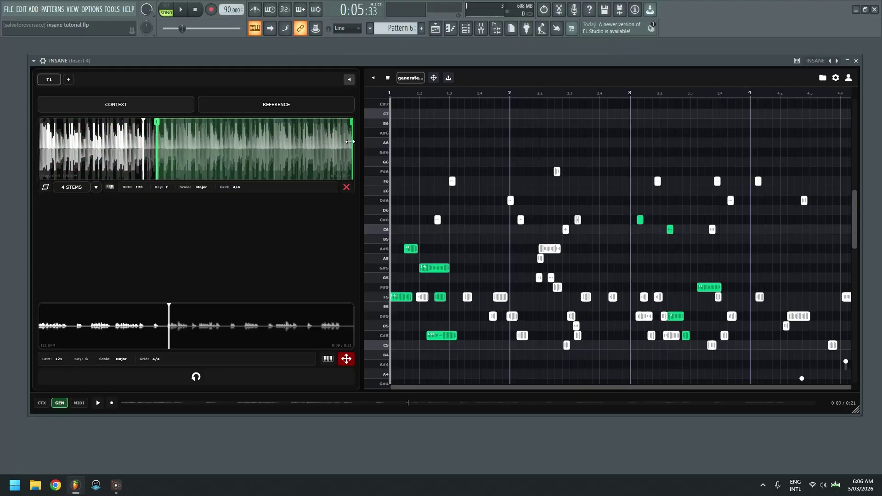
left_click_drag(350, 142, 209, 156)
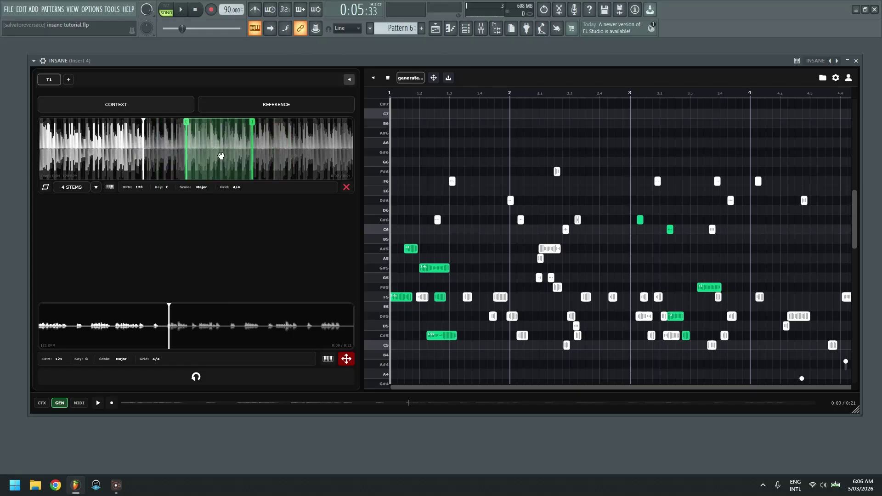
scroll(208, 155, "up", 5)
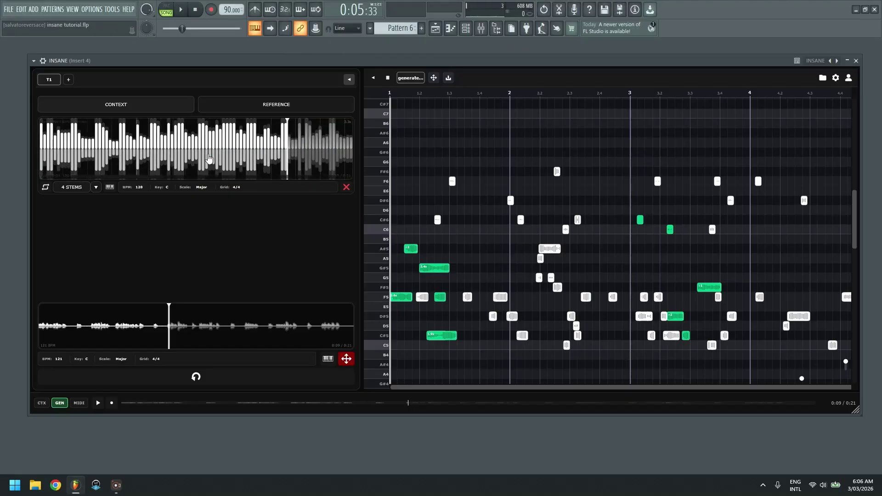
scroll(209, 159, "down", 5)
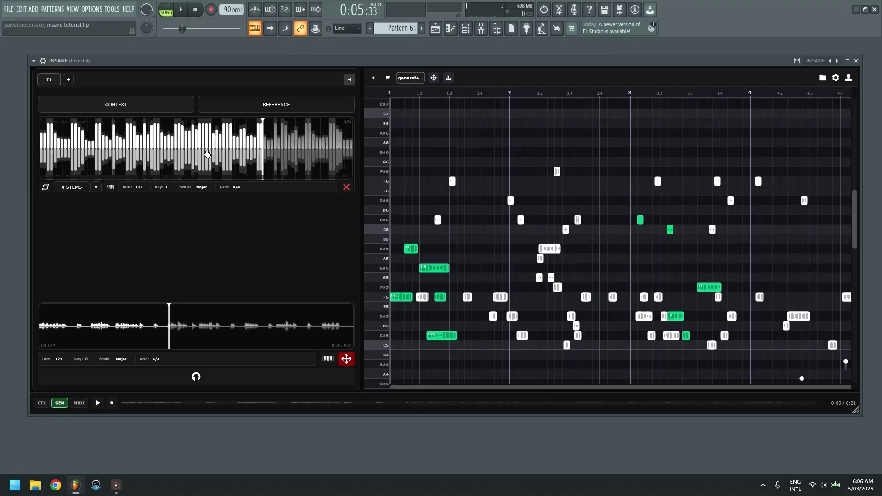
left_click(80, 189)
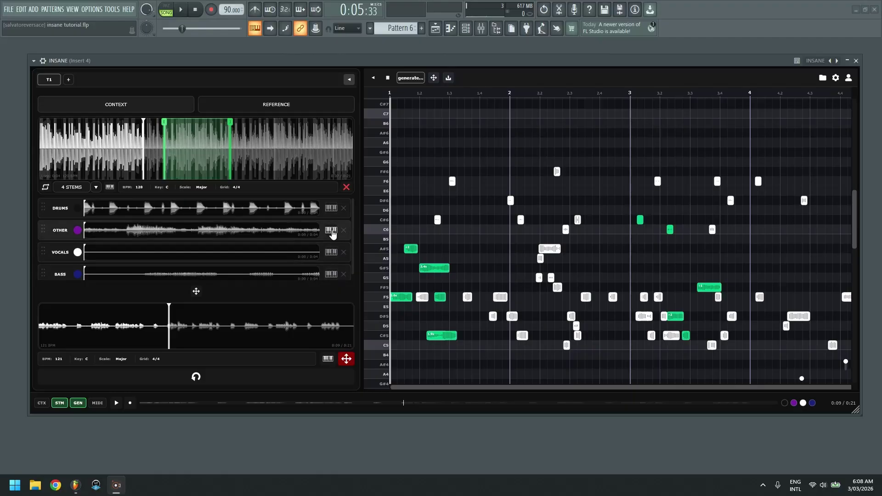
Step: View the Drums stem and the Other stem in the note editor, and make the INSANE window taller
left_click(331, 209)
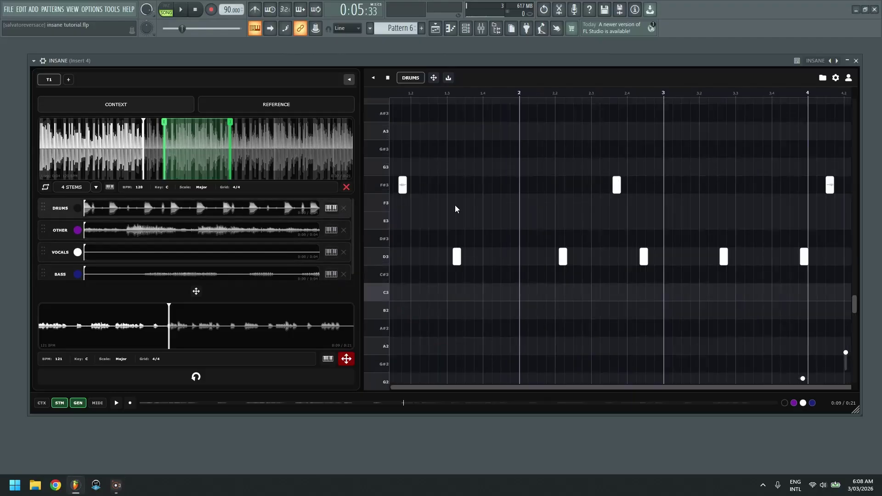
left_click(331, 230)
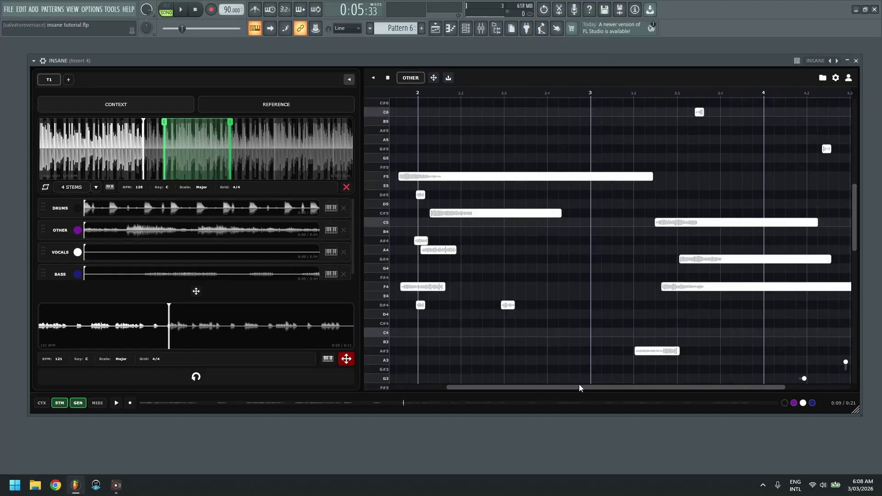
left_click_drag(564, 391, 508, 390)
left_click_drag(385, 416, 385, 434)
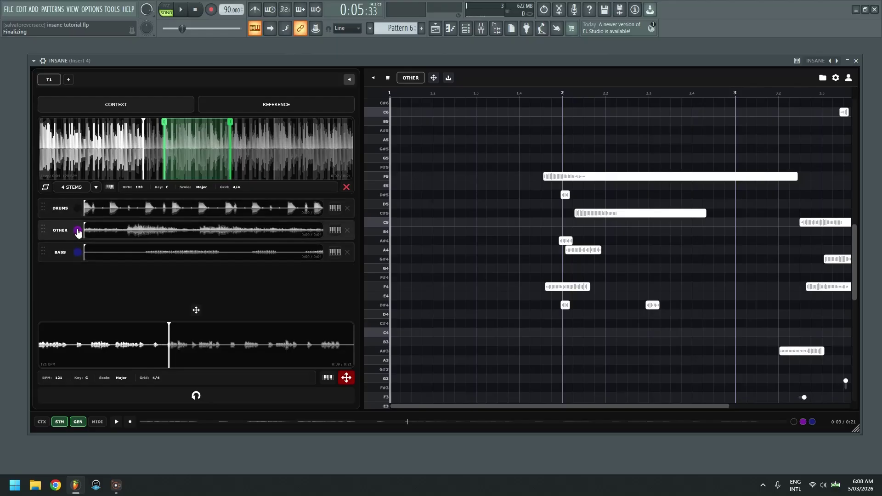
Step: Mute the Other stem, exclude the generated audio from playback, and audition the Drums and Bass stems
left_click(77, 231)
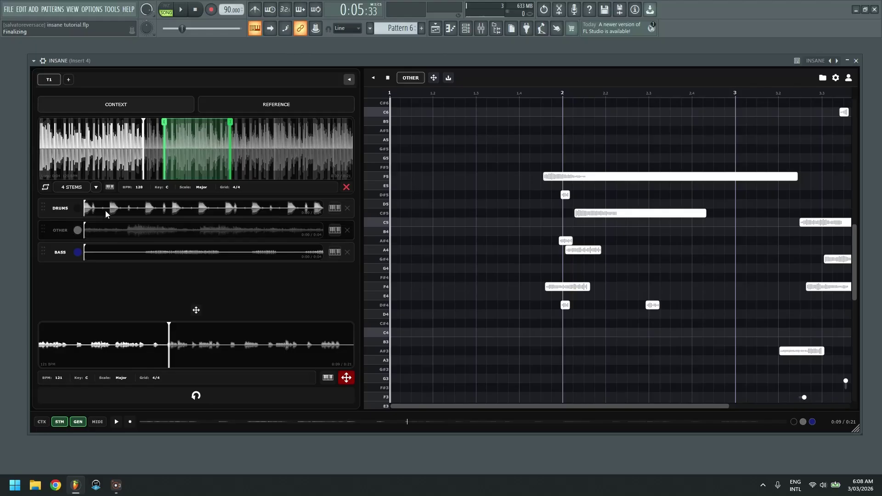
left_click(78, 421)
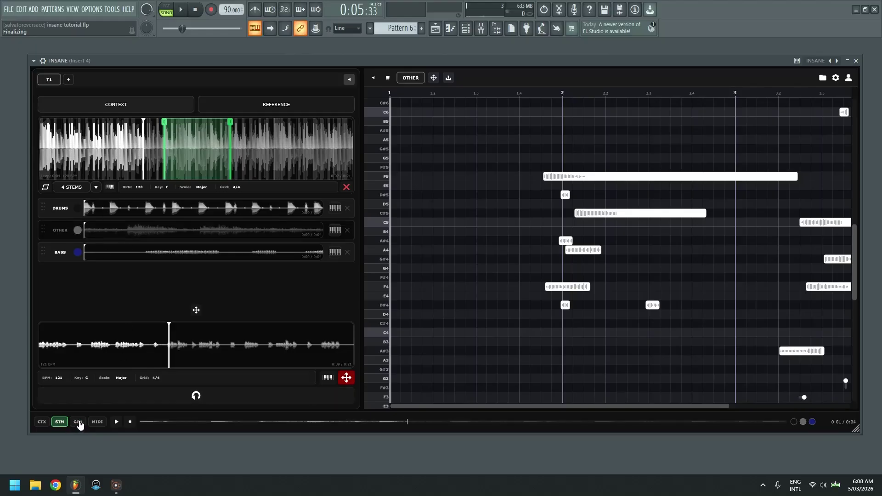
left_click(117, 423)
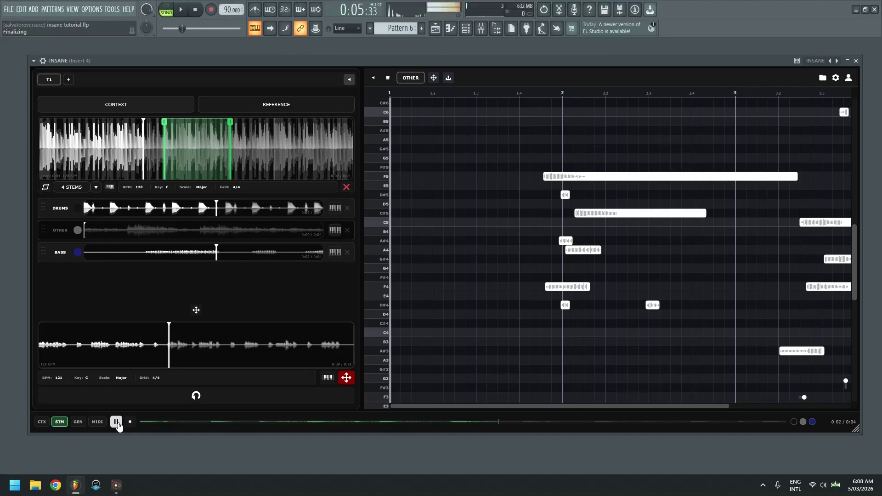
left_click(116, 422)
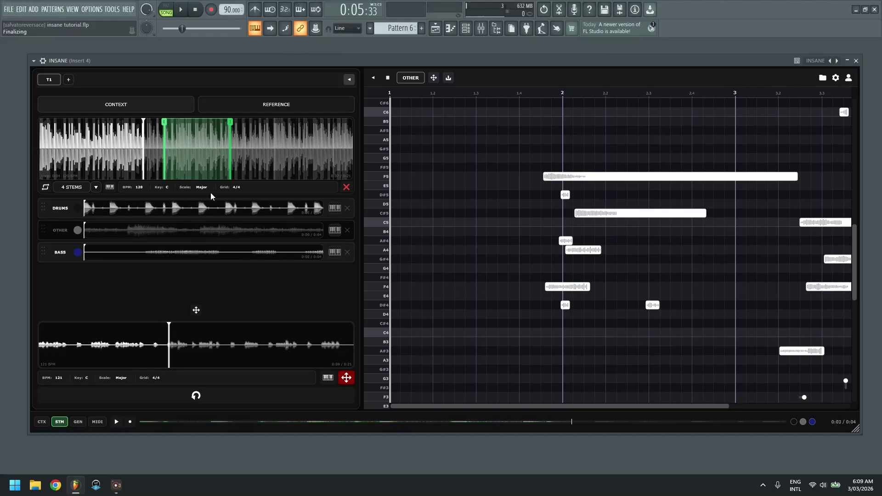
Step: Replace the INSANE reference audio with the project's 120 A#m start sample
left_click(296, 106)
left_click(488, 27)
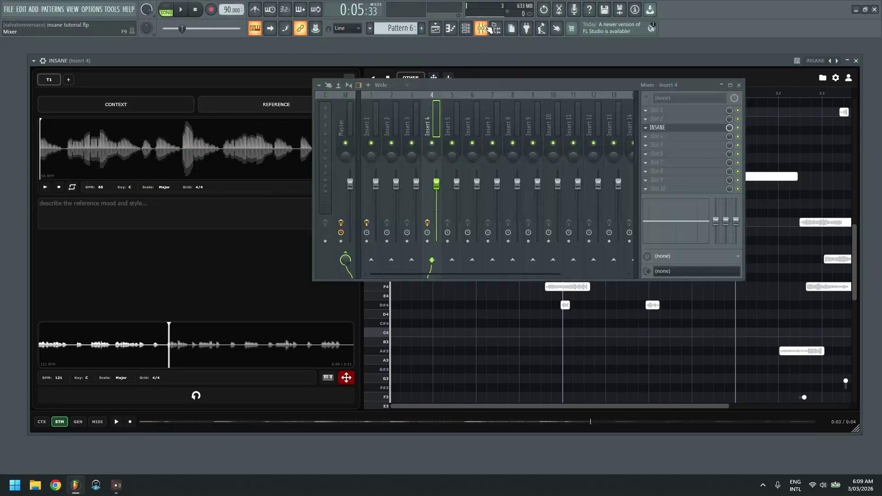
left_click(488, 28)
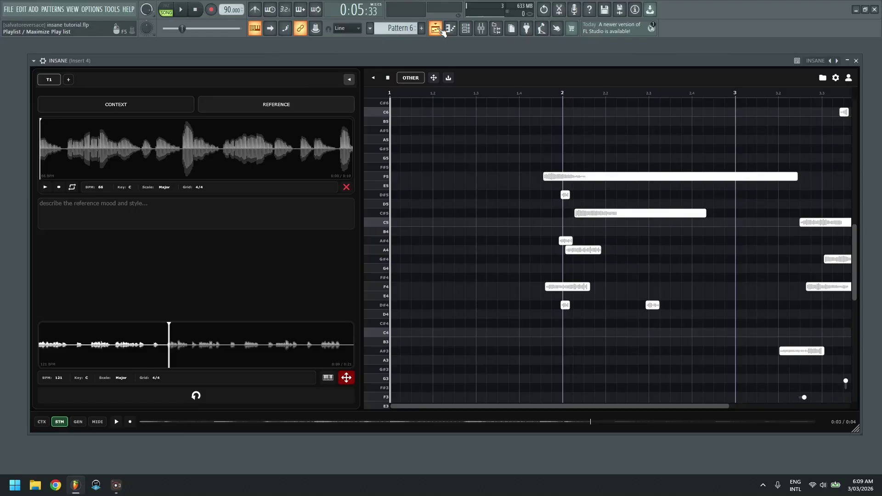
left_click(436, 28)
left_click(20, 132)
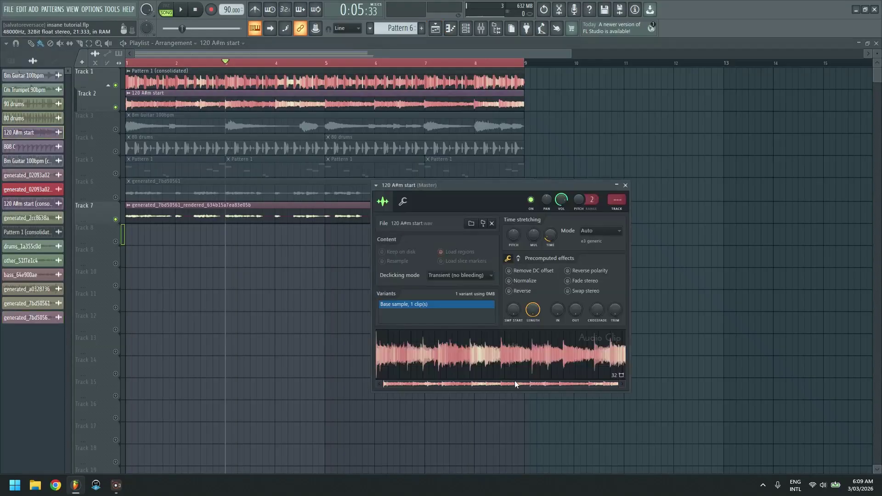
key("F5")
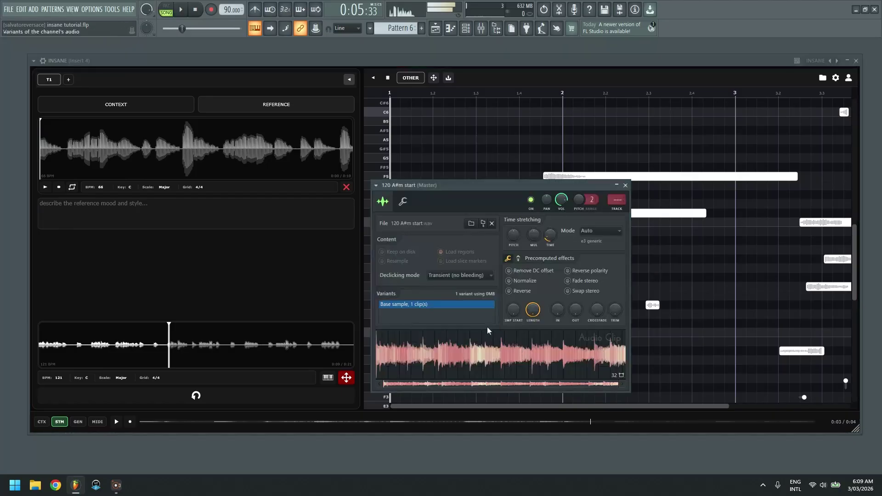
left_click_drag(488, 330, 198, 151)
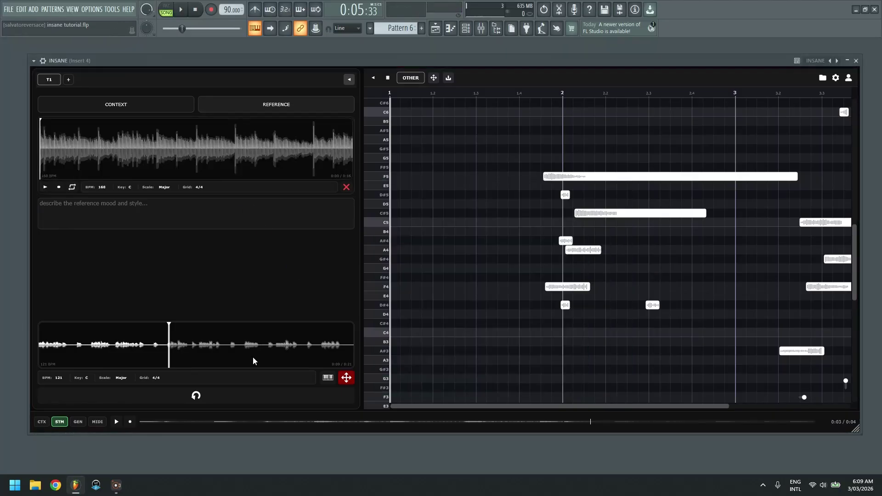
Step: Generate new audio from the reference, play it back, and include the stems in the playback
left_click(180, 399)
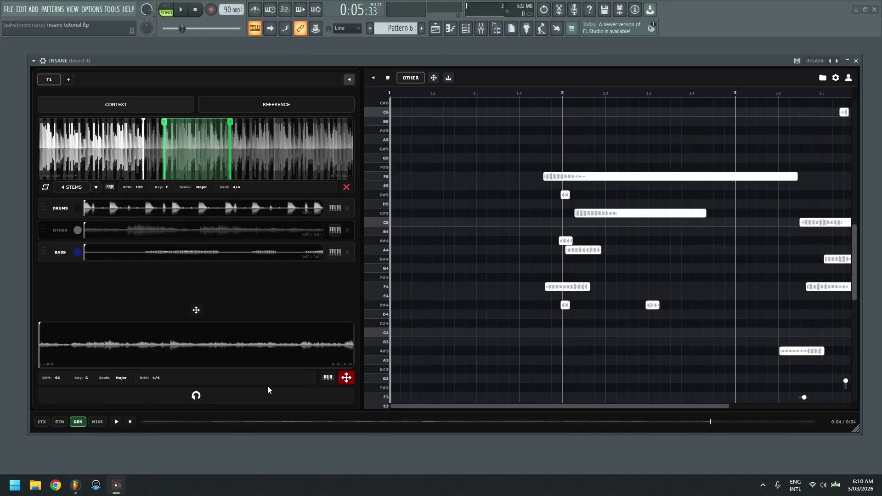
left_click(115, 422)
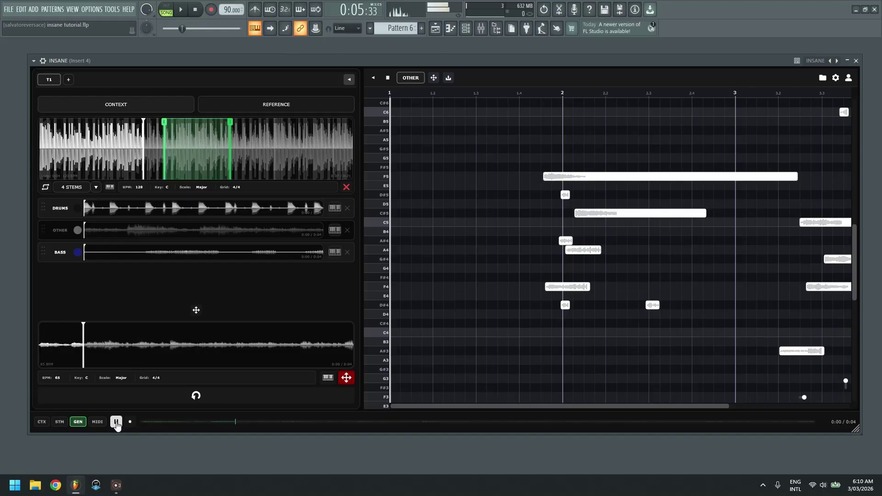
left_click(62, 424)
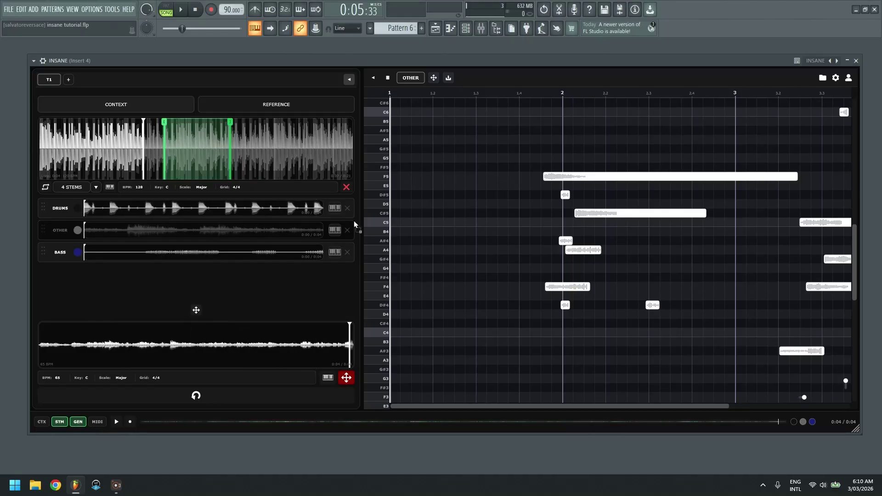
Step: Export the drums, other and bass stems to playlist Tracks 12 to 14 and the generated audio to Track 15
left_click_drag(354, 225, 413, 345)
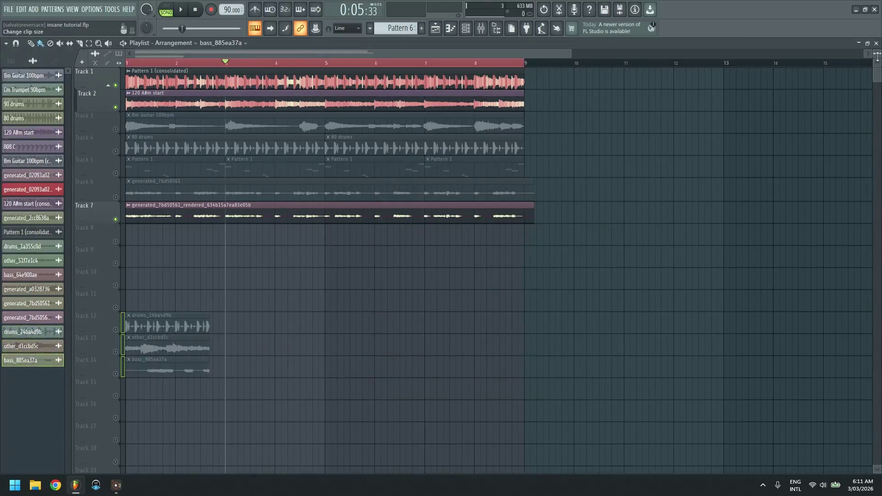
left_click(876, 42)
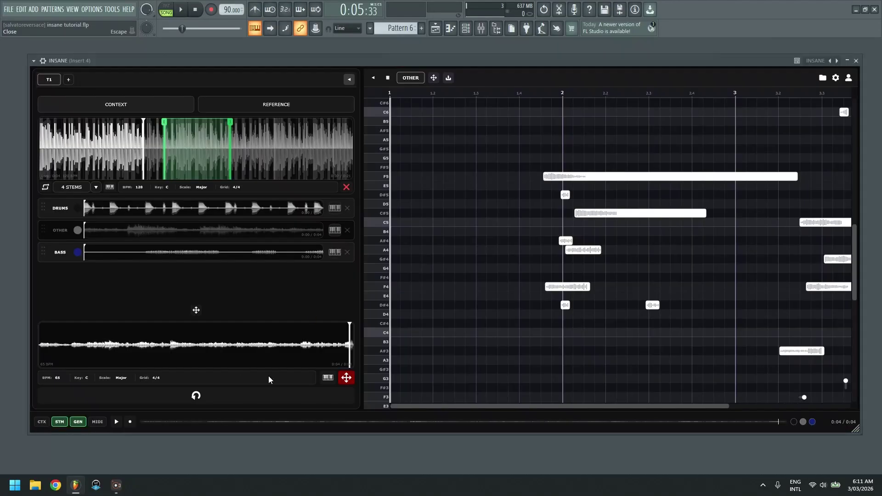
left_click_drag(415, 343, 123, 395)
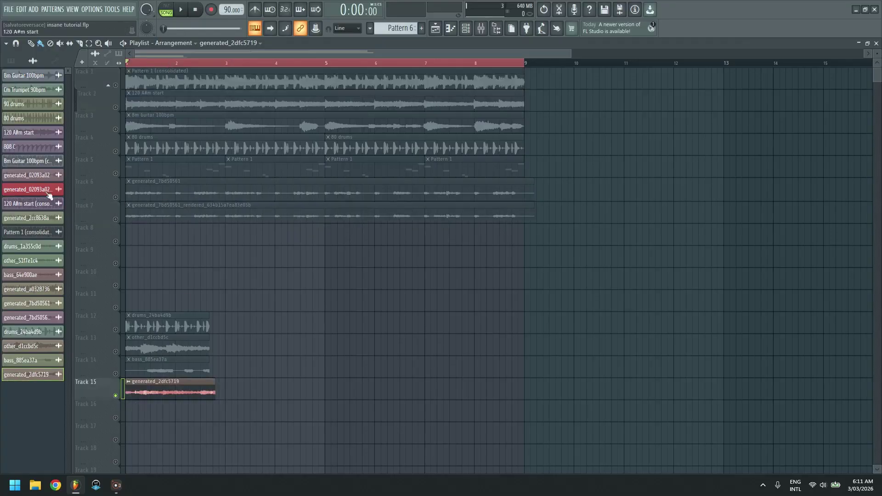
left_click(117, 486)
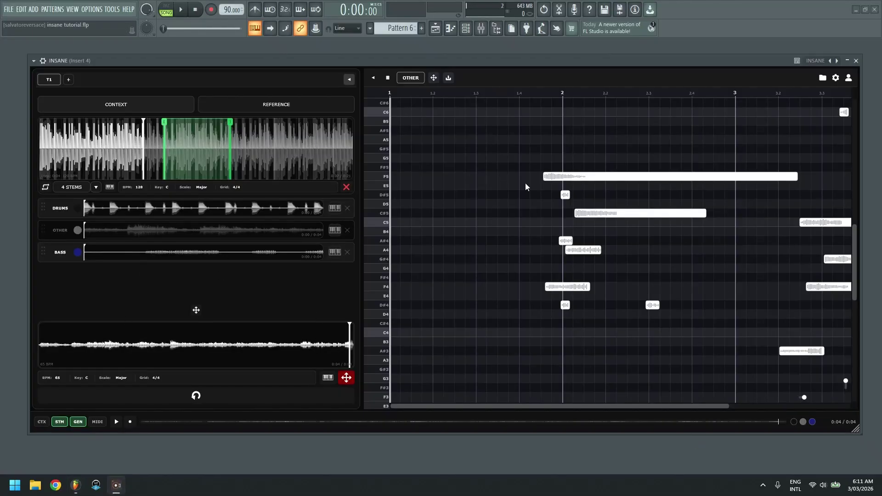
Step: Review the notes in the OTHER, DRUMS and generated tabs, and look at the SoundBerry output folder
left_click(388, 78)
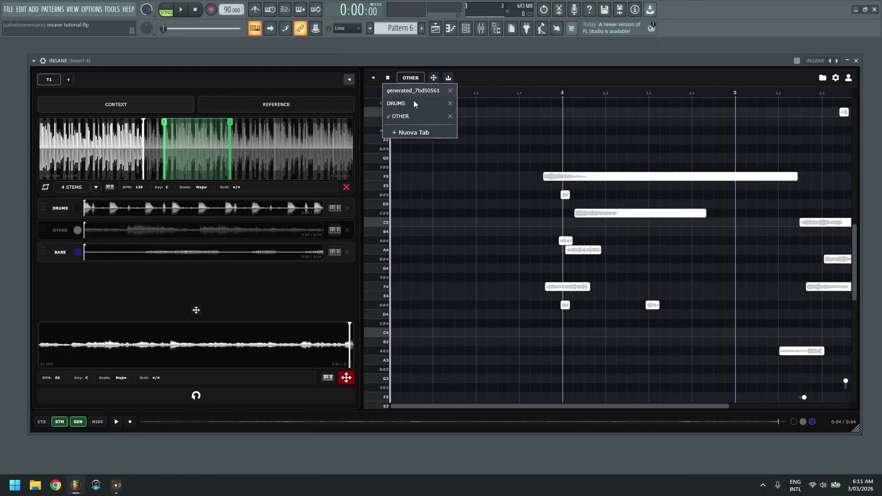
left_click(413, 117)
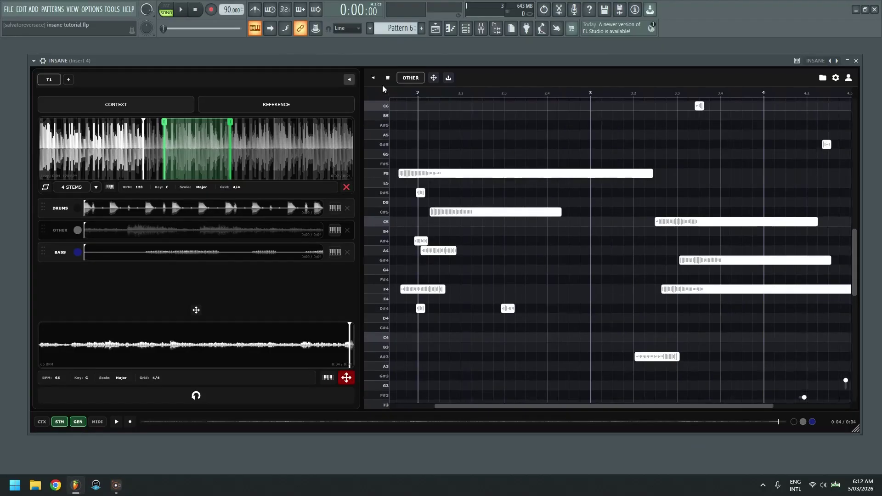
left_click(391, 80)
left_click(399, 102)
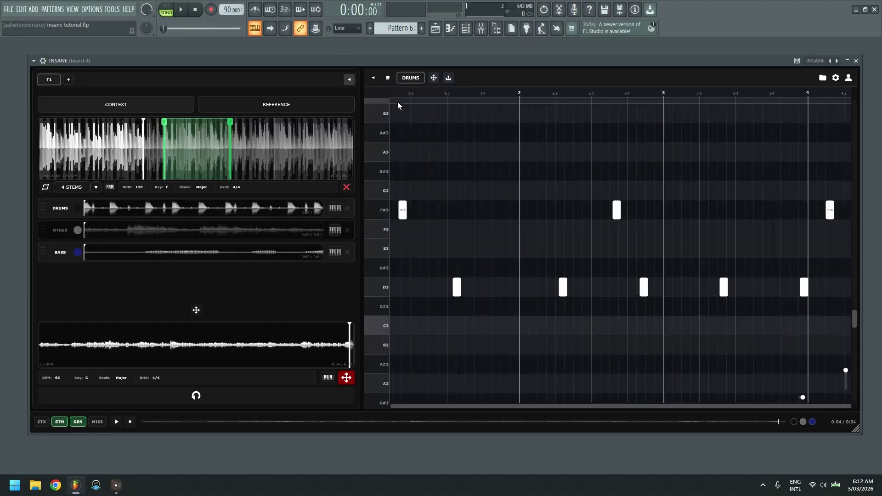
left_click(388, 78)
left_click(390, 91)
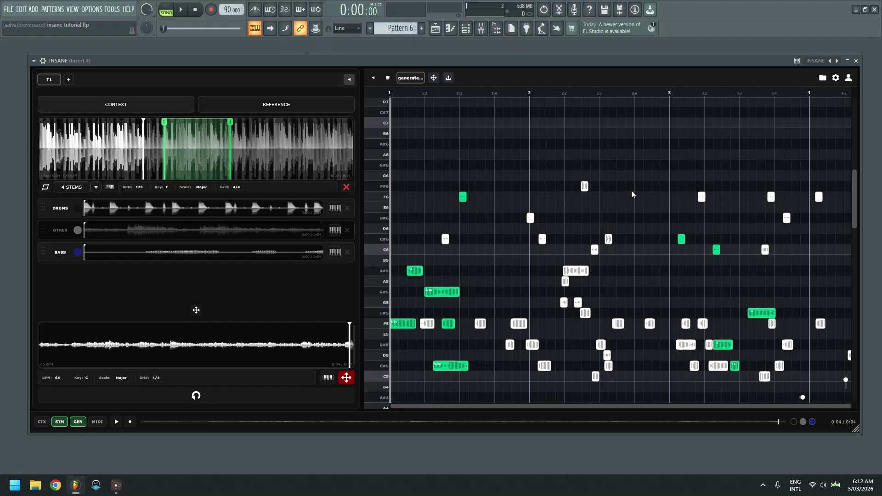
left_click(823, 78)
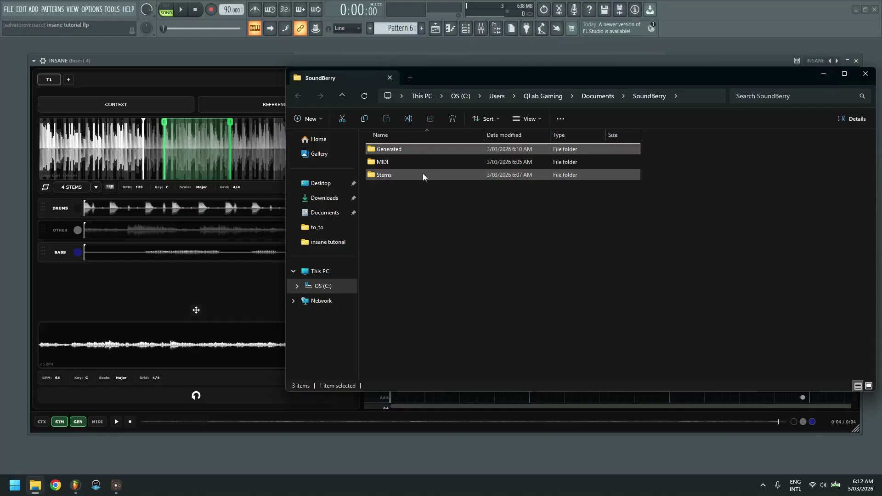
left_click(866, 74)
Step: Pick up the 90 BPM DAW tempo in the note editor, turn tempo following off again, and check the beat and grid options
left_click(838, 79)
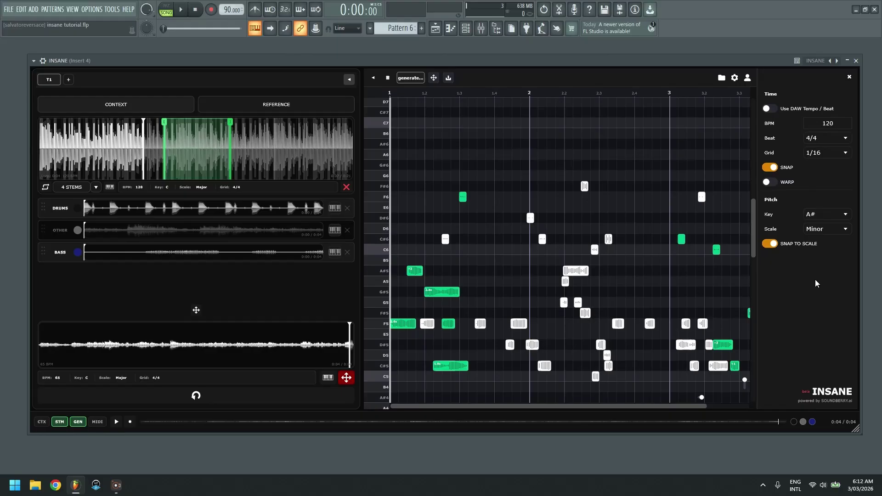
left_click(771, 109)
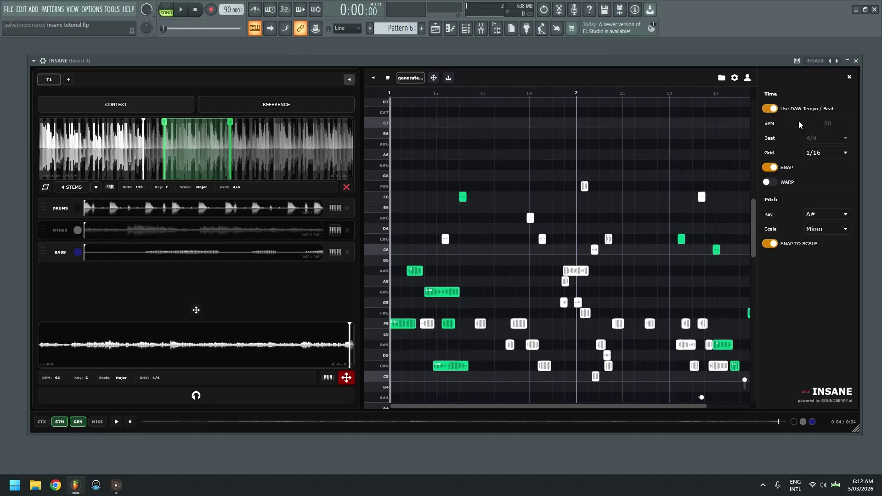
left_click(768, 110)
scroll(693, 170, "up", 1)
left_click(841, 140)
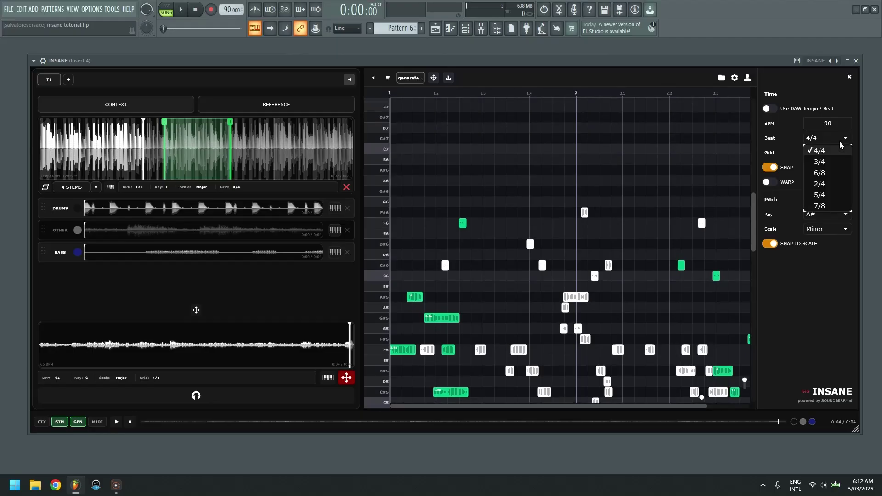
left_click(792, 138)
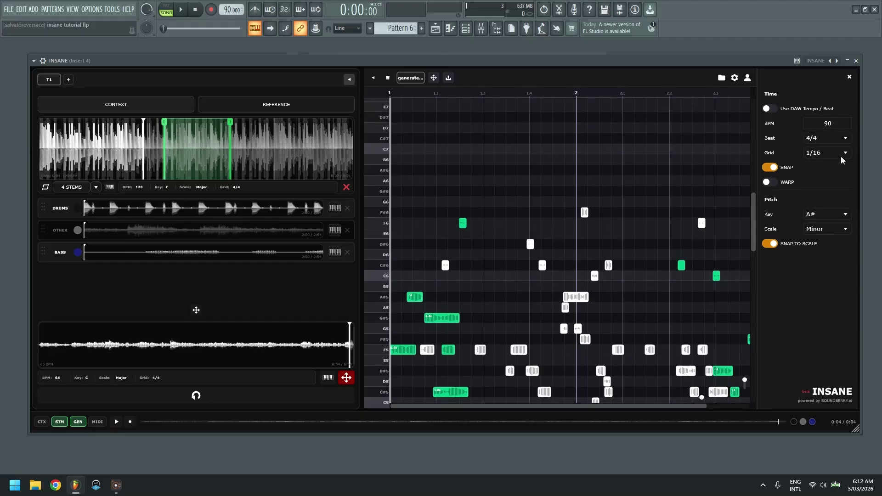
left_click(842, 158)
left_click(775, 153)
scroll(655, 236, "down", 1)
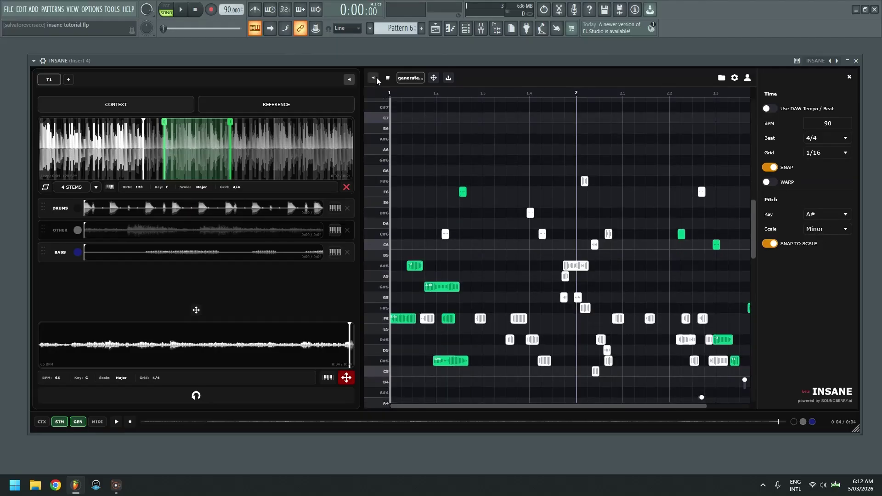
Step: Send the feedback message "yooooooooooooooo" from the account options, and close the account and settings views
left_click(748, 76)
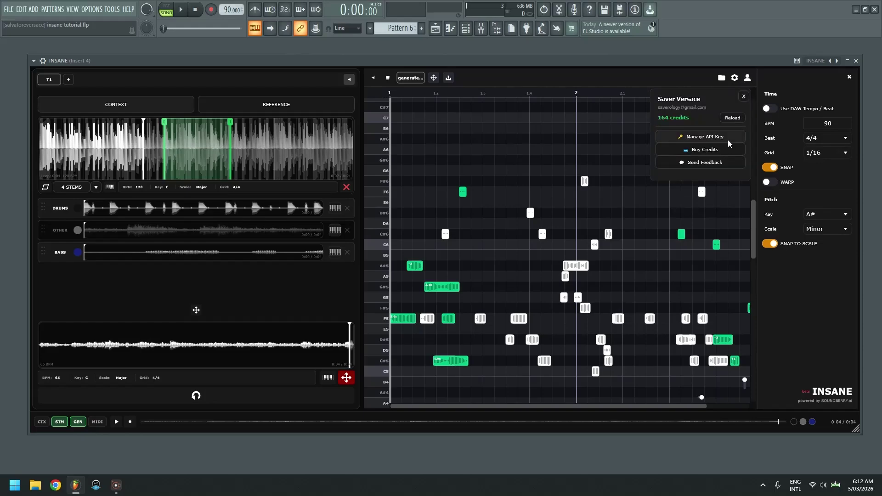
left_click(730, 163)
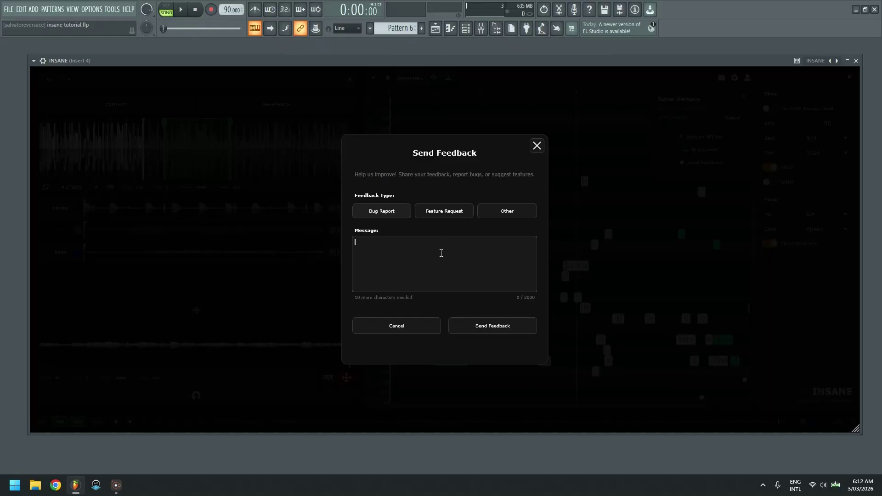
type("yooooooooooooooo")
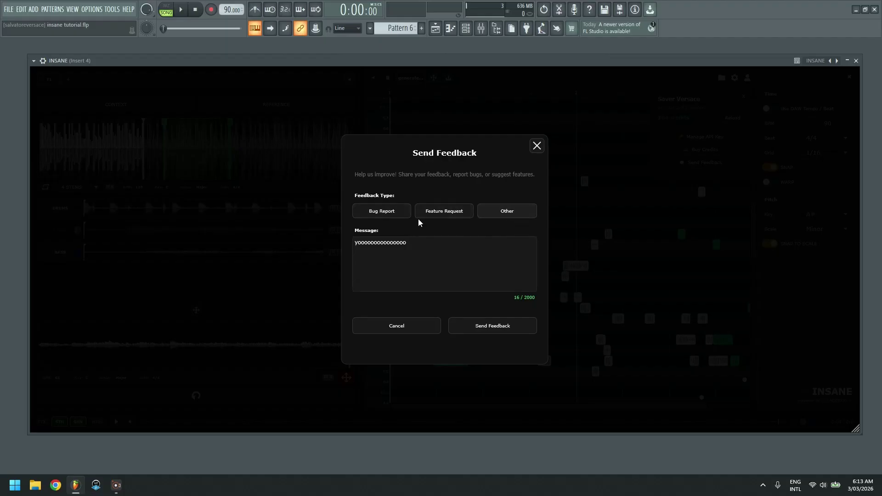
left_click(515, 328)
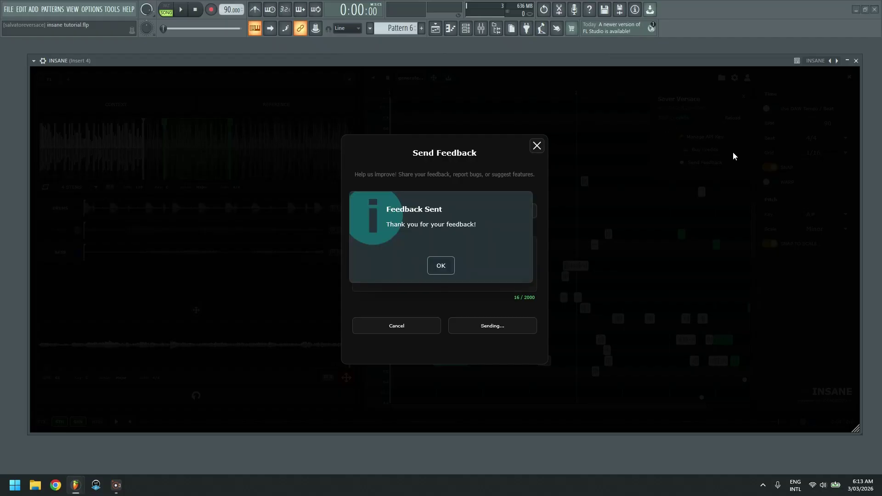
left_click(444, 270)
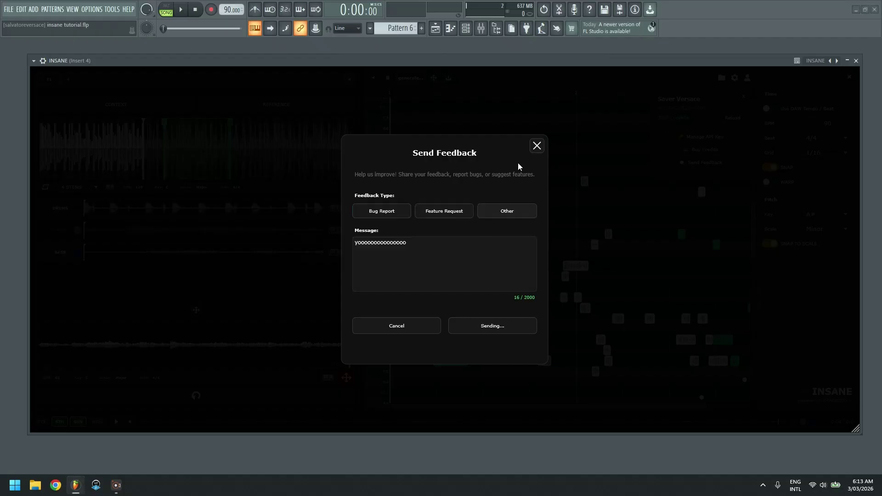
left_click(537, 146)
left_click(744, 98)
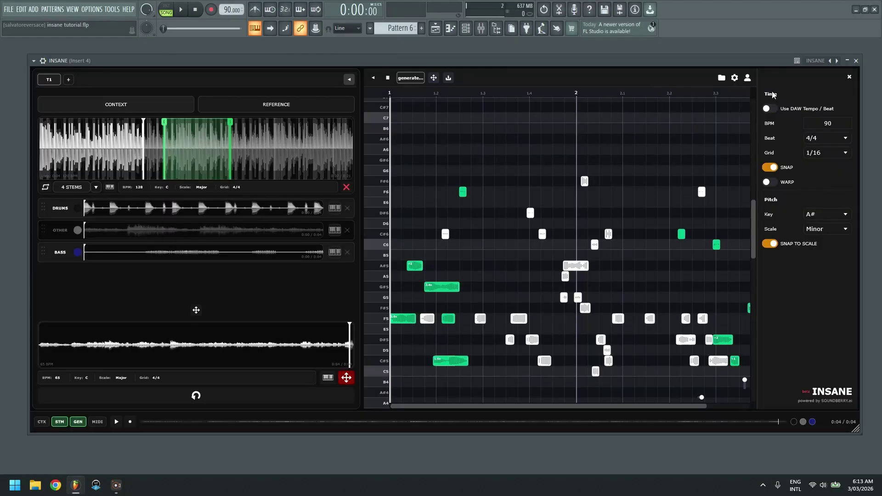
left_click(849, 77)
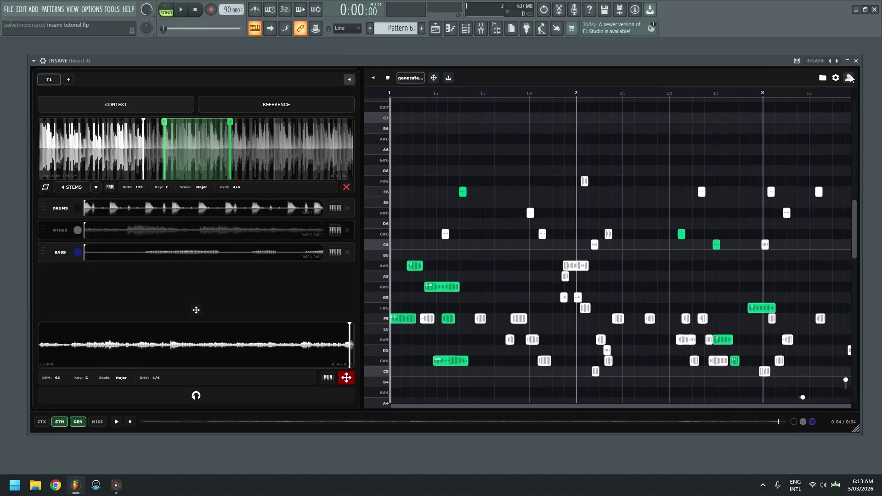
Step: Collapse the note editor and move the compact INSANE window to the middle of the workspace
left_click(372, 79)
left_click(372, 79)
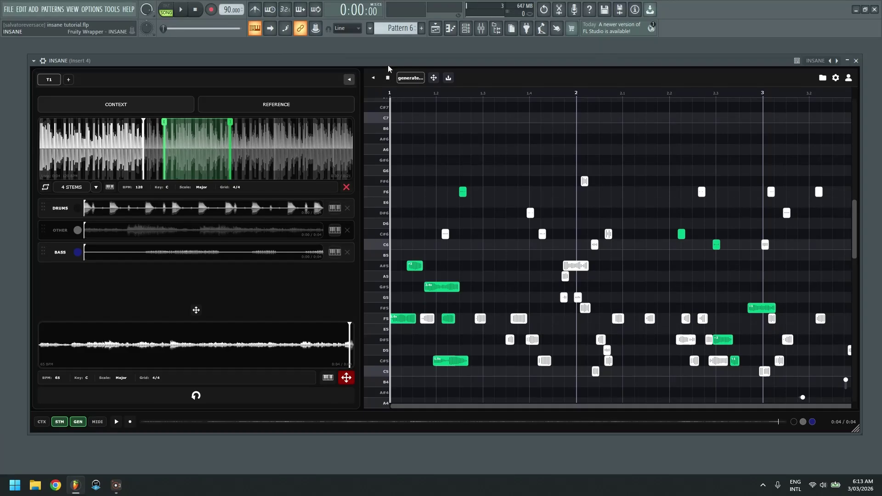
left_click_drag(389, 62, 476, 63)
left_click(457, 79)
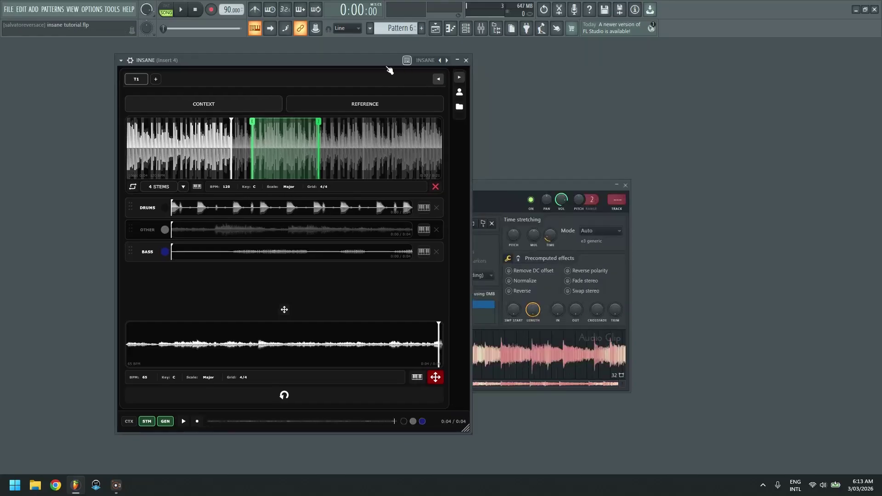
left_click_drag(423, 63, 545, 60)
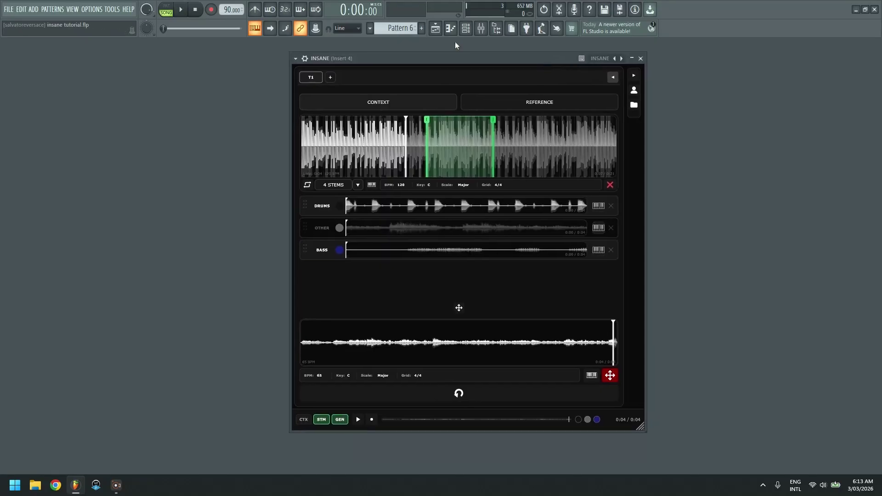
Step: Try adding several new generation tabs beside T1, rename one "yo", and close them all again
left_click(330, 77)
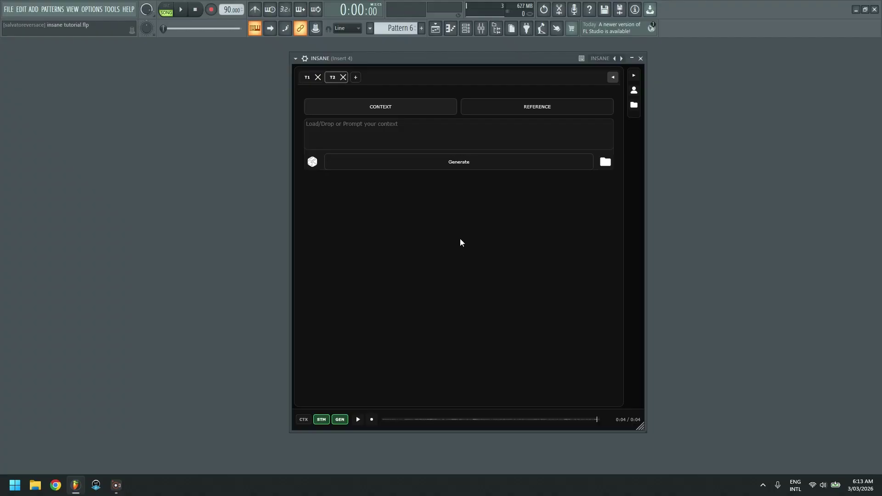
left_click(343, 78)
left_click(330, 77)
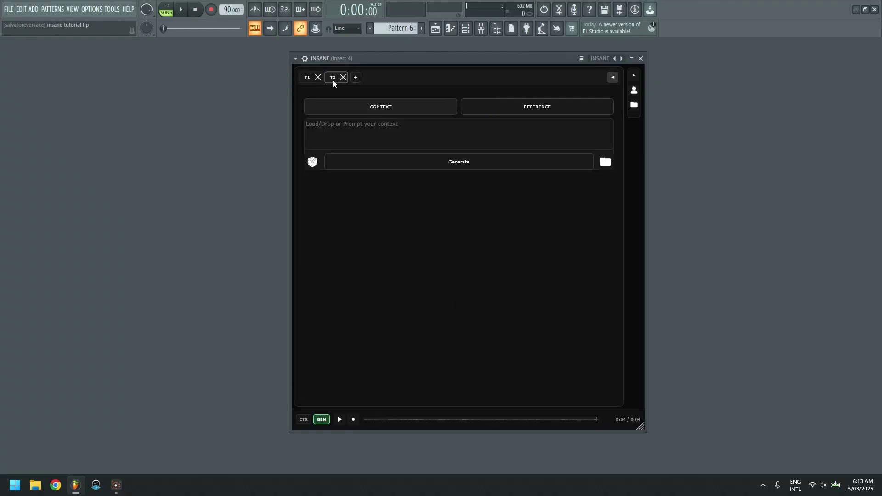
left_click(356, 77)
left_click(382, 78)
left_click(406, 77)
left_click(343, 78)
left_click(344, 77)
left_click(343, 77)
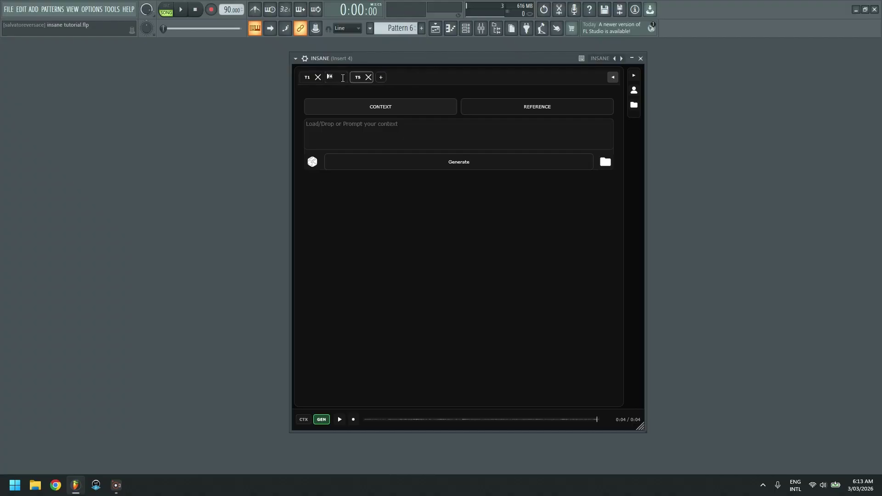
left_click(368, 77)
left_click(331, 77)
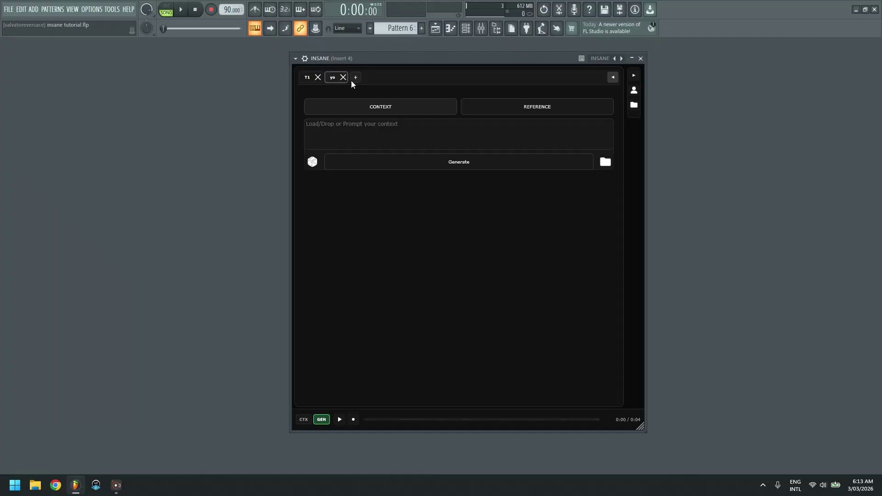
left_click(344, 77)
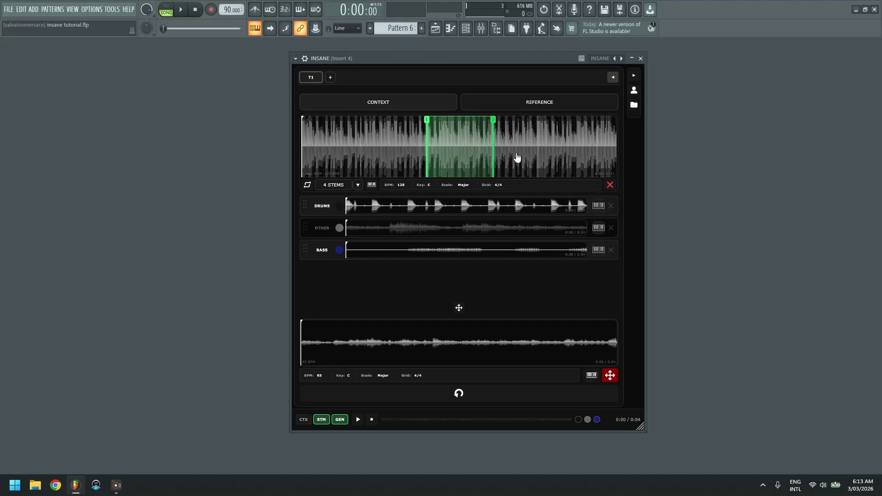
Step: Shift the context audio's selection to the section directly after the one used for the stems, toggling looping on and off
left_click_drag(472, 149, 521, 152)
left_click(308, 186)
left_click(308, 186)
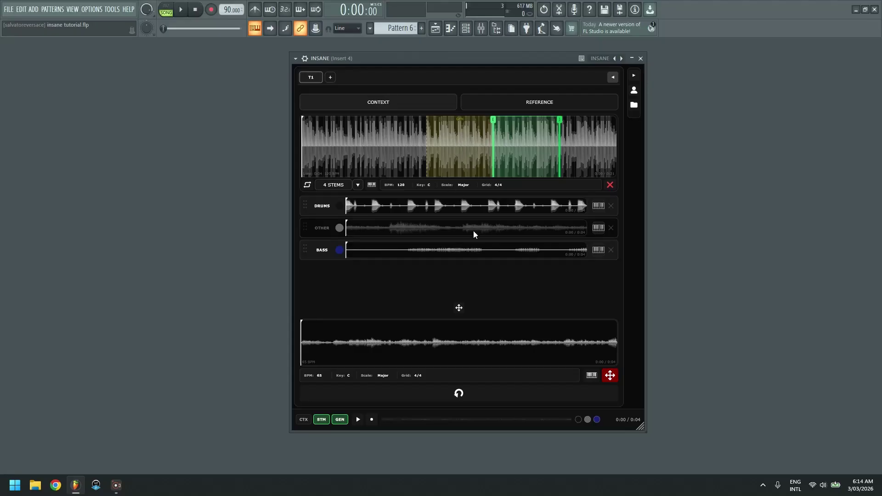
Step: Remove the reference audio, and open the file chooser for a new reference but close it without picking one
left_click(506, 106)
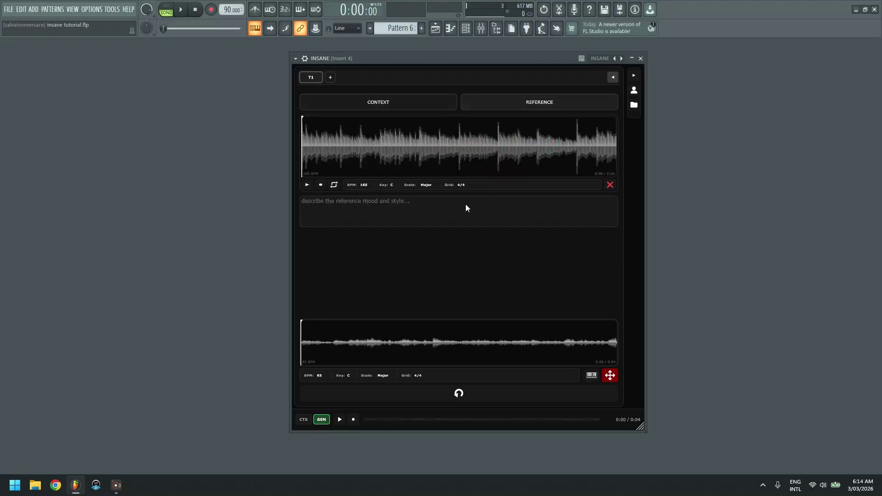
left_click(611, 185)
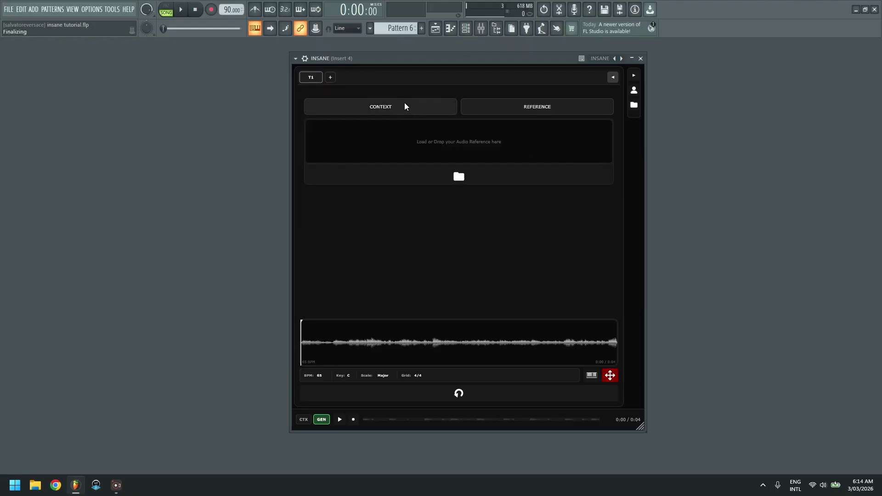
left_click(459, 177)
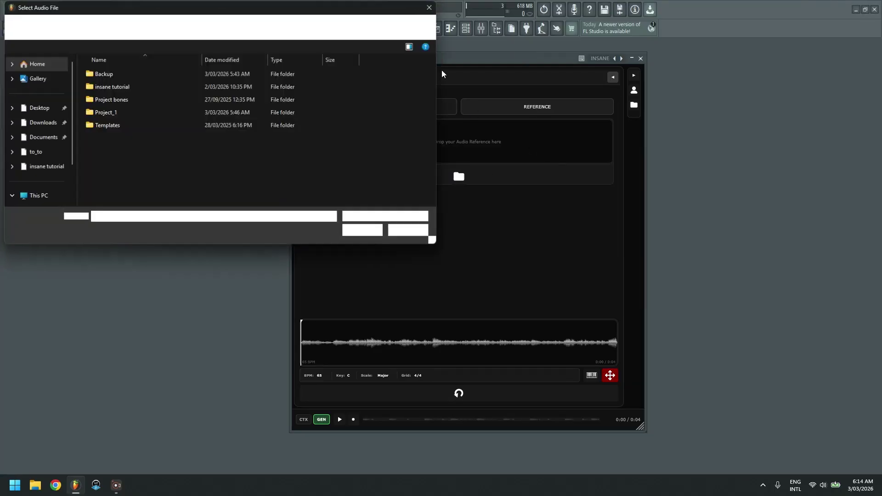
left_click(432, 8)
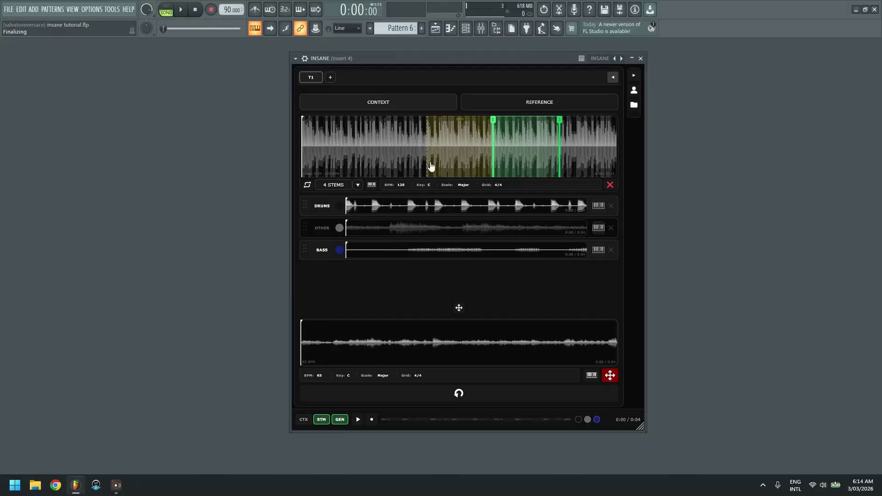
Step: Examine the stem separation options available for the context audio
left_click(357, 185)
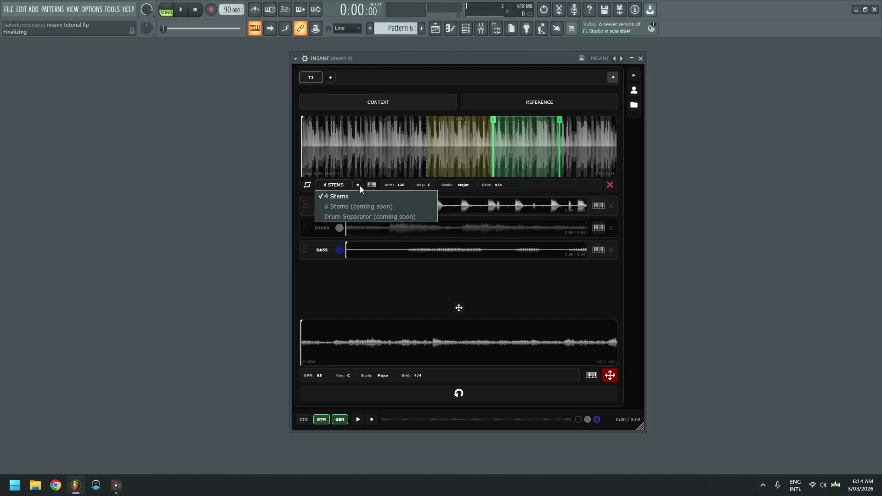
left_click(357, 184)
left_click(358, 183)
Step: Remove the context audio with its stems and clear the jazz trio prompt text
left_click(610, 186)
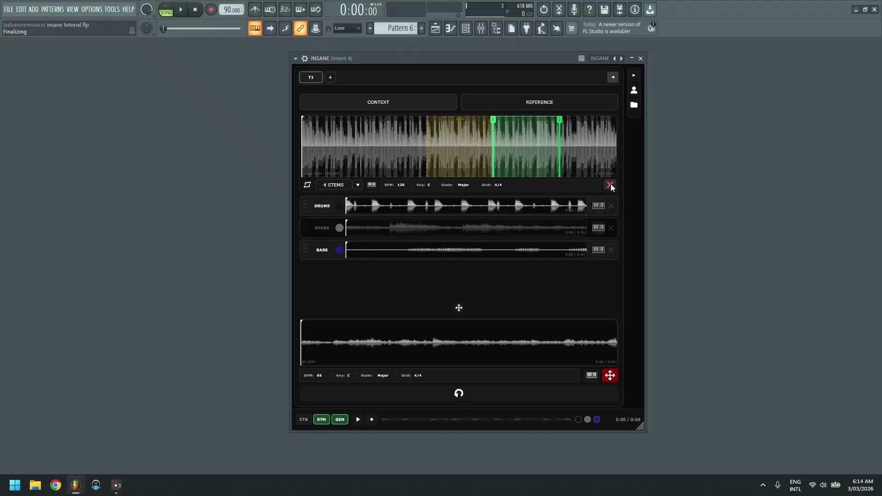
left_click(611, 184)
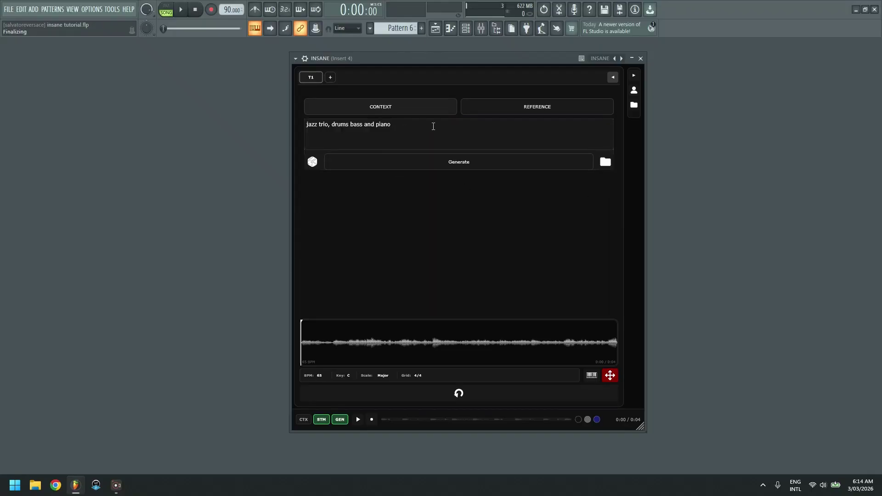
left_click_drag(433, 127, 264, 125)
key("BackSpace")
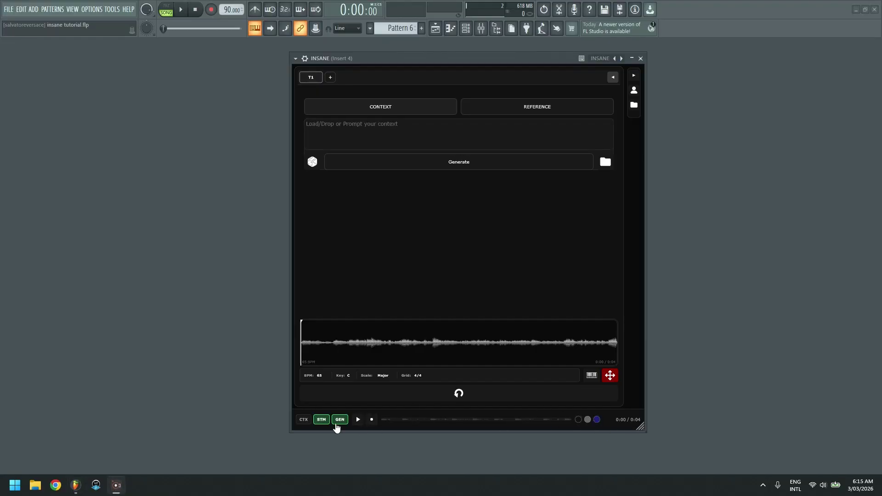
Step: Include the context in the playback and exclude the stems, leaving the generated audio on
left_click(307, 424)
left_click(321, 423)
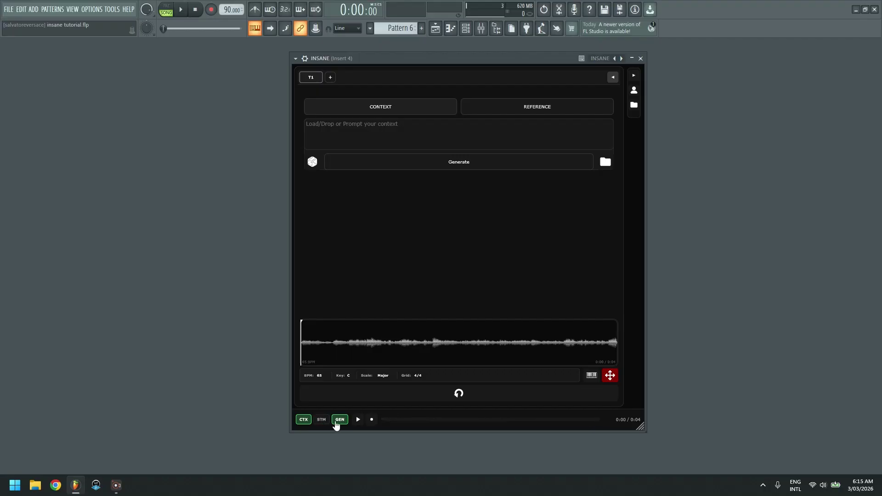
Step: Try different combinations of the playback sources and leave only the stems on, with the context and generated audio off
left_click(340, 424)
left_click(326, 425)
left_click(340, 424)
left_click(304, 423)
left_click(322, 424)
left_click(321, 419)
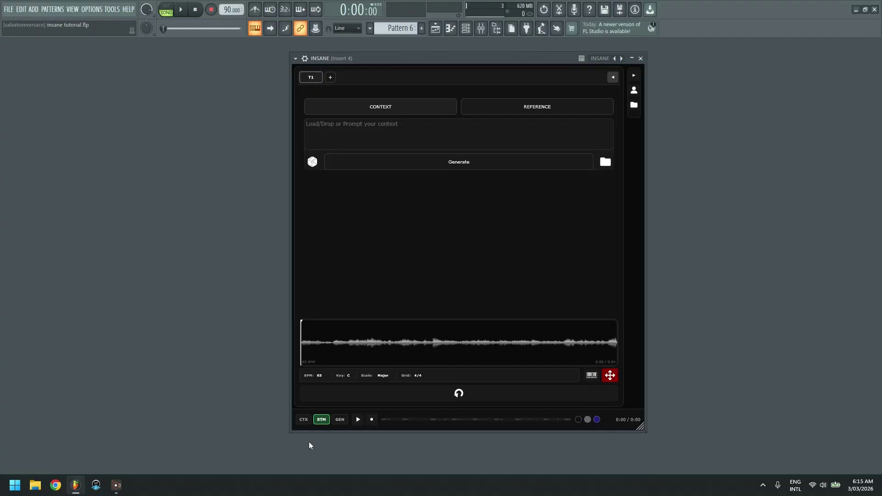
Step: Turn on the context, the stems and the generated audio together as playback sources
left_click(327, 421)
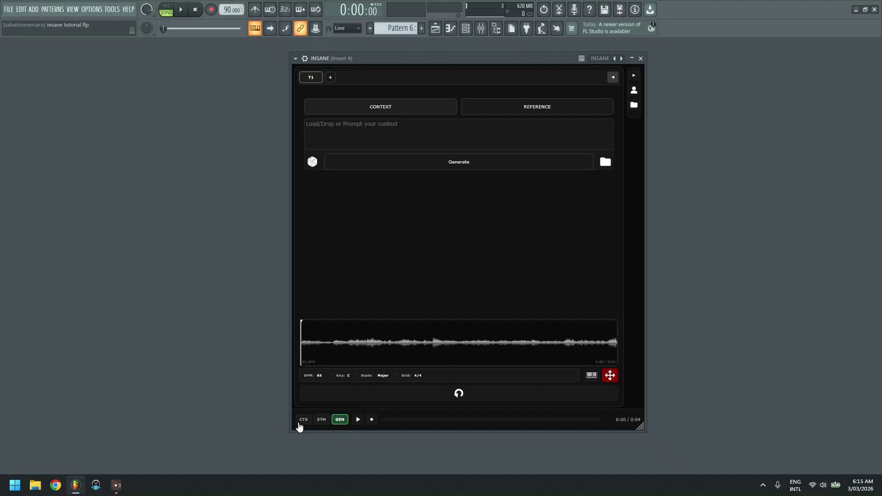
left_click(299, 423)
left_click(322, 422)
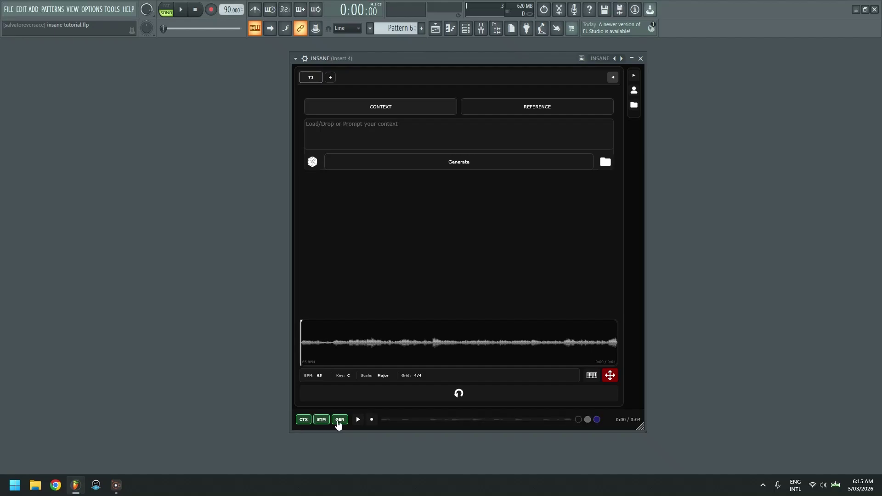
Step: Toggle the generated audio, stems and context off and on again in the playback sources, leaving all three enabled
left_click(340, 422)
left_click(328, 425)
left_click(339, 422)
left_click(324, 423)
left_click(305, 422)
left_click(322, 422)
left_click(322, 421)
left_click(303, 421)
Step: Expand the note editor beside the generation area and reposition the plugin window to make room for it
left_click_drag(446, 63, 346, 55)
left_click(516, 69)
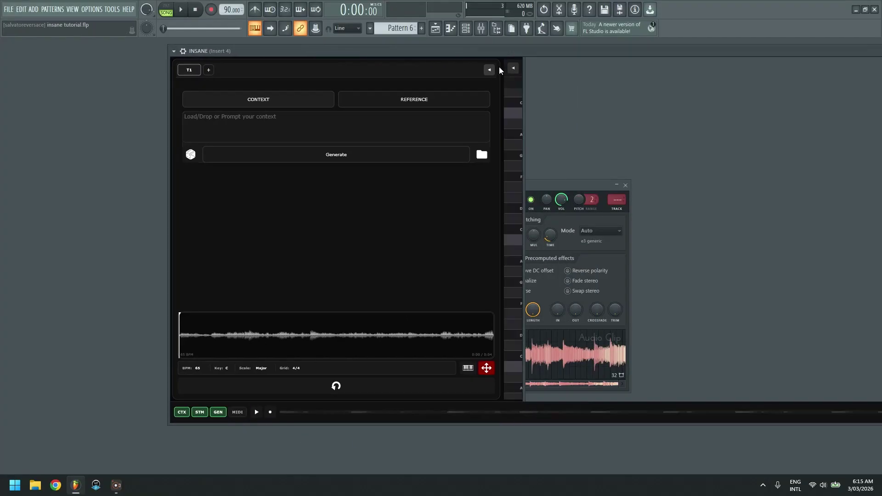
left_click_drag(538, 59, 432, 49)
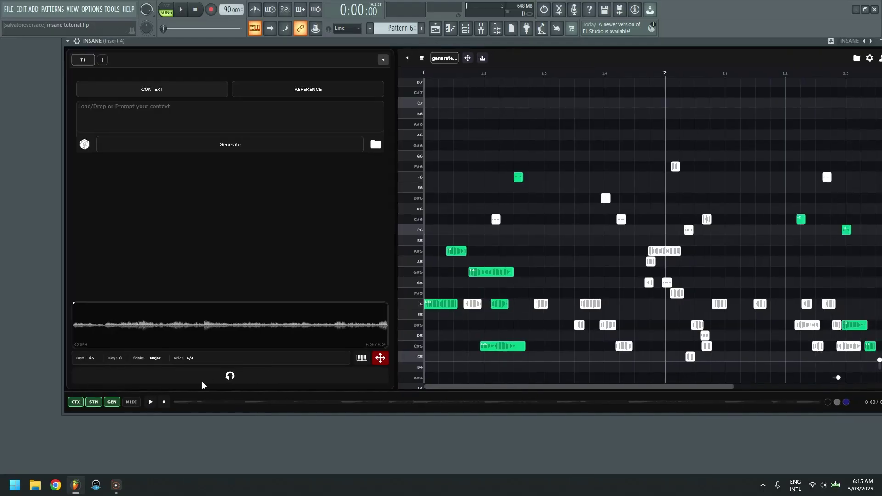
Step: Switch the playback to MIDI alone, and restore the generated audio, stems and context as playback sources instead
left_click(132, 402)
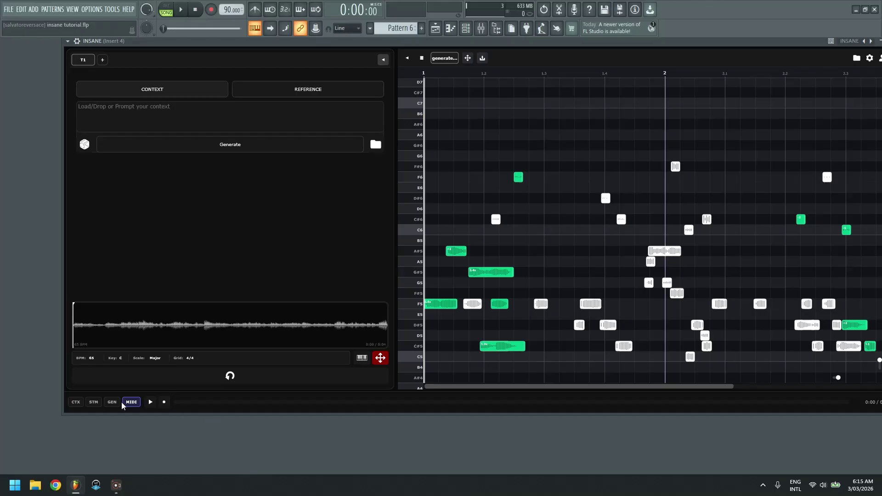
left_click(107, 404)
left_click(93, 402)
left_click(75, 402)
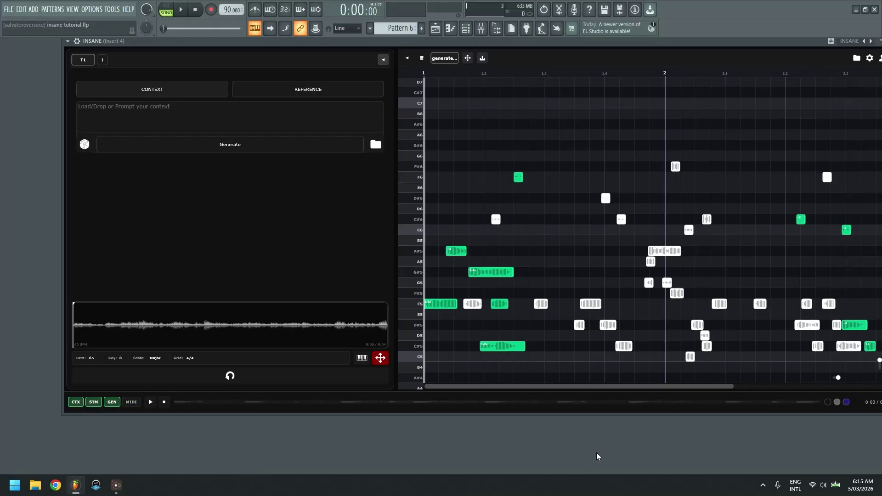